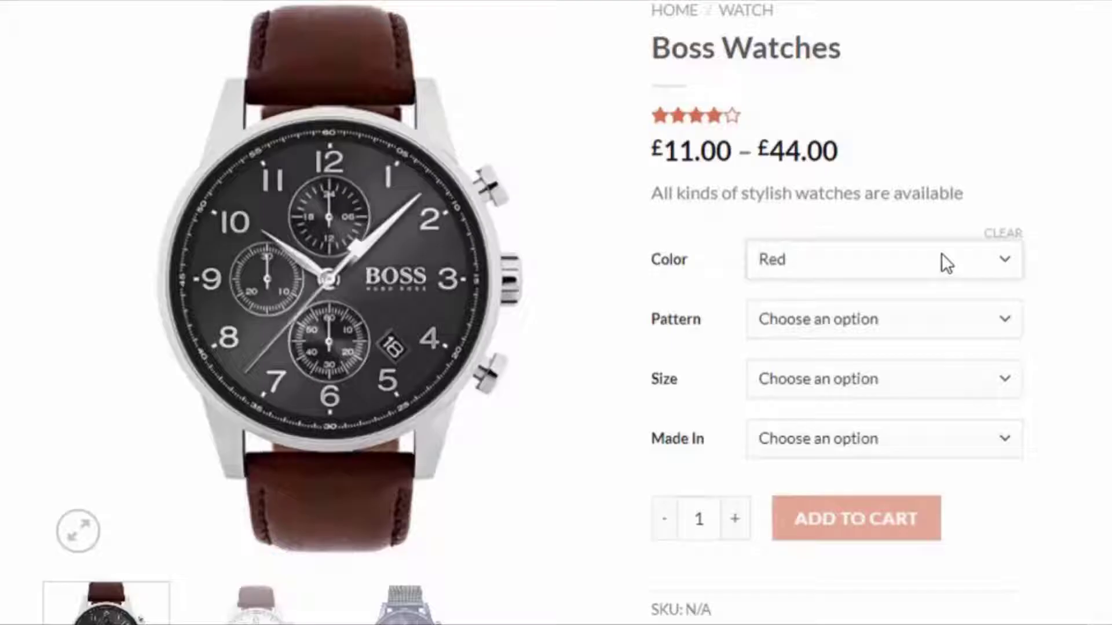
- Open the Boss Watches Color dropdown to view its colour options
click(940, 255)
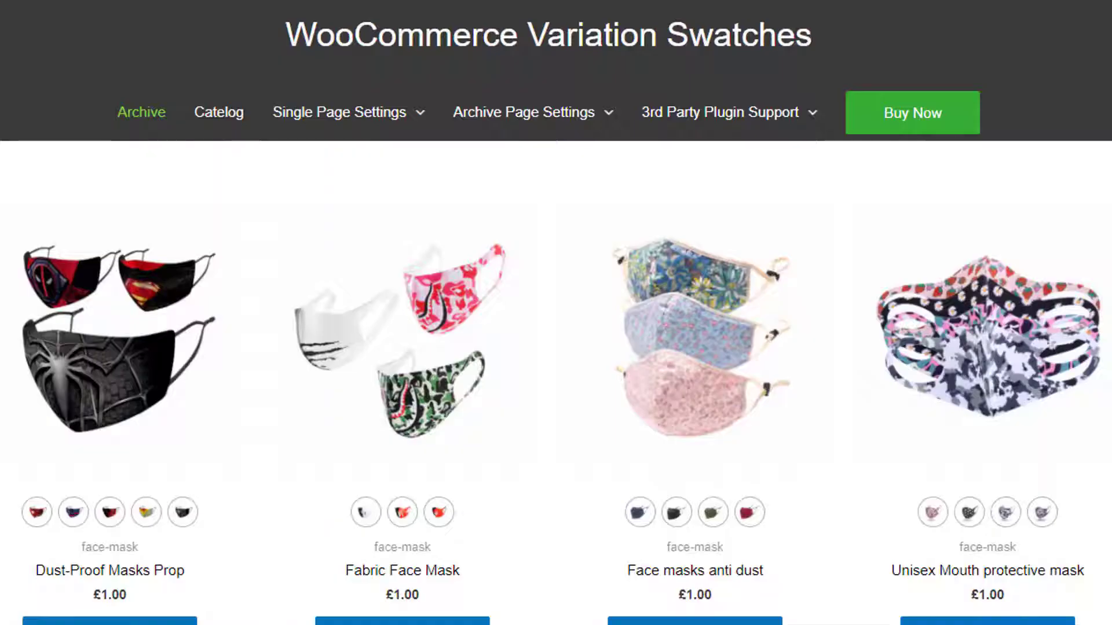
- Scroll down the swatch demo archive past the cosmetics, watches and sneakers
scroll(555, 313, down, 4)
scroll(555, 313, down, 4)
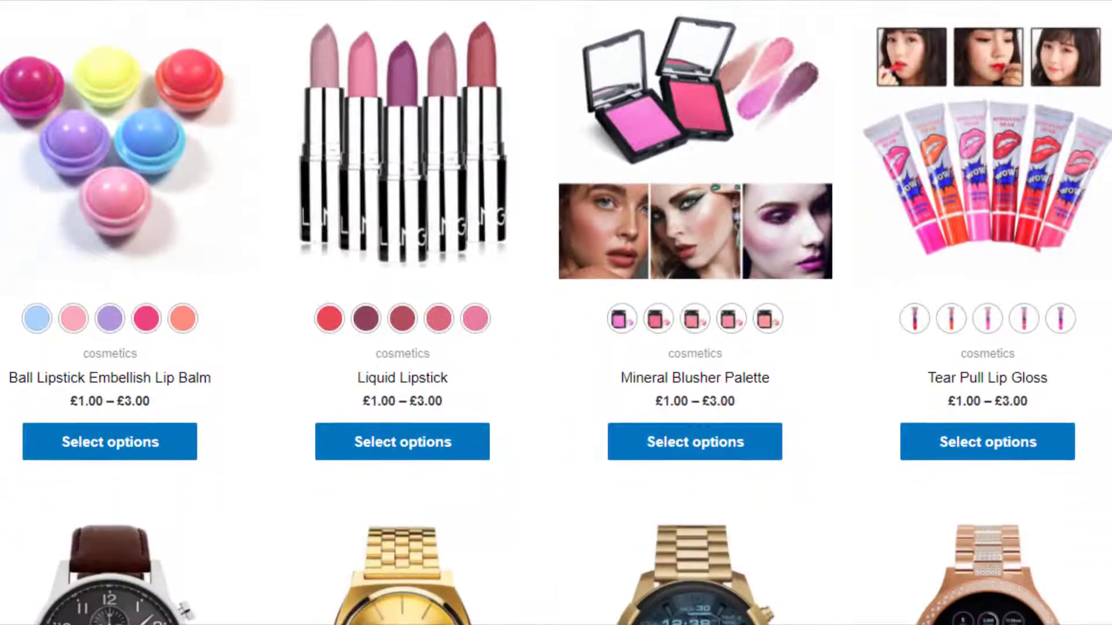
scroll(556, 312, down, 10)
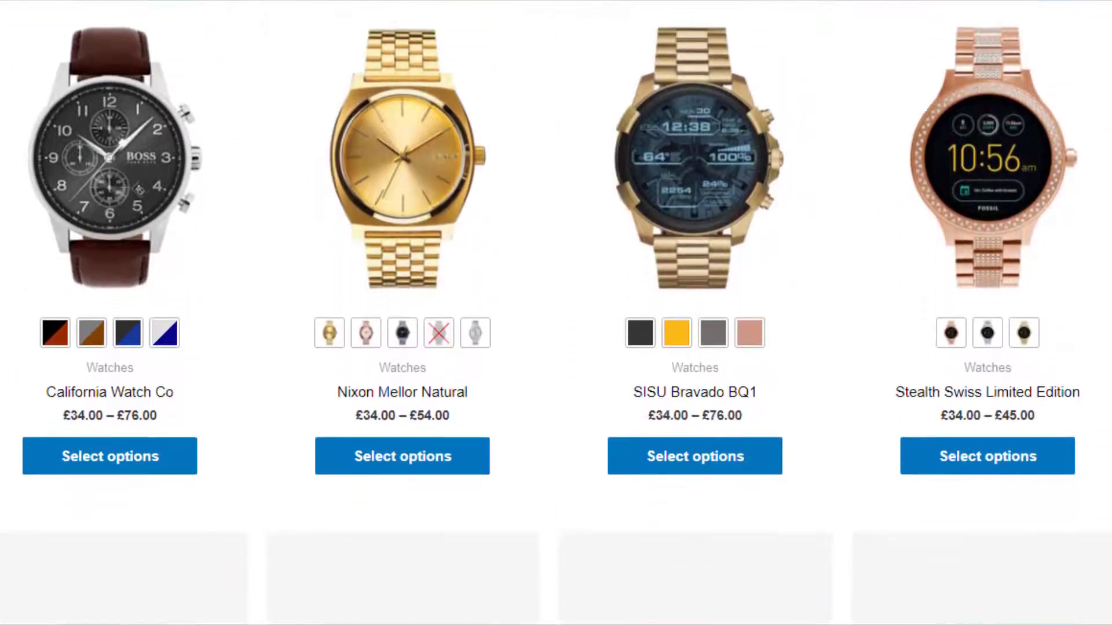
scroll(556, 313, down, 4)
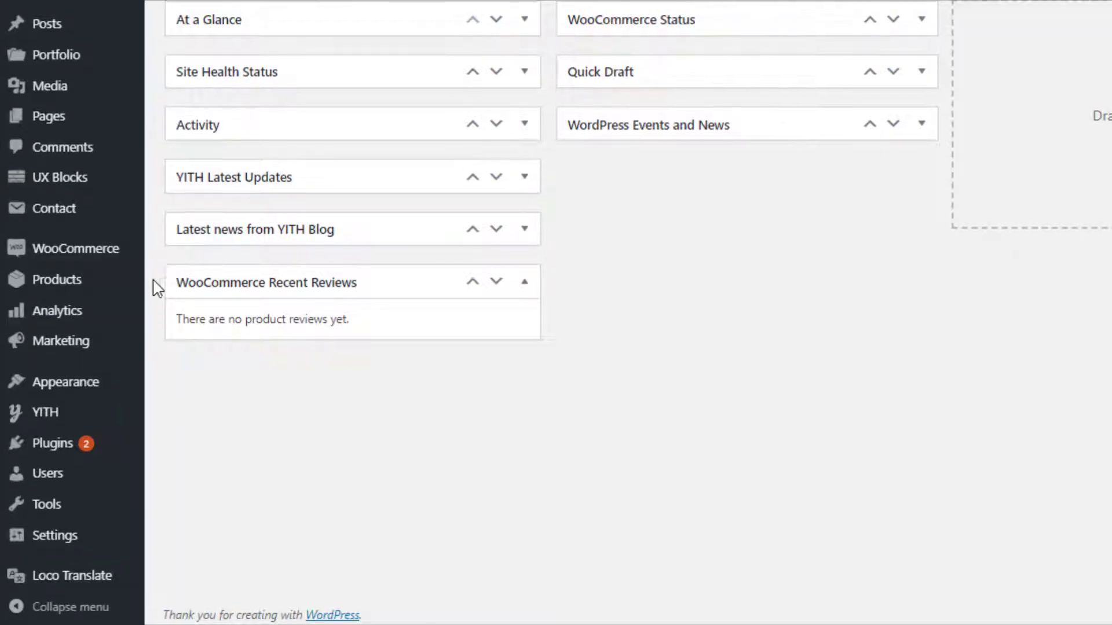
- Under Products > Attributes, add Color, then Pattern, Made In and Size as attributes
mouse_move(142, 289)
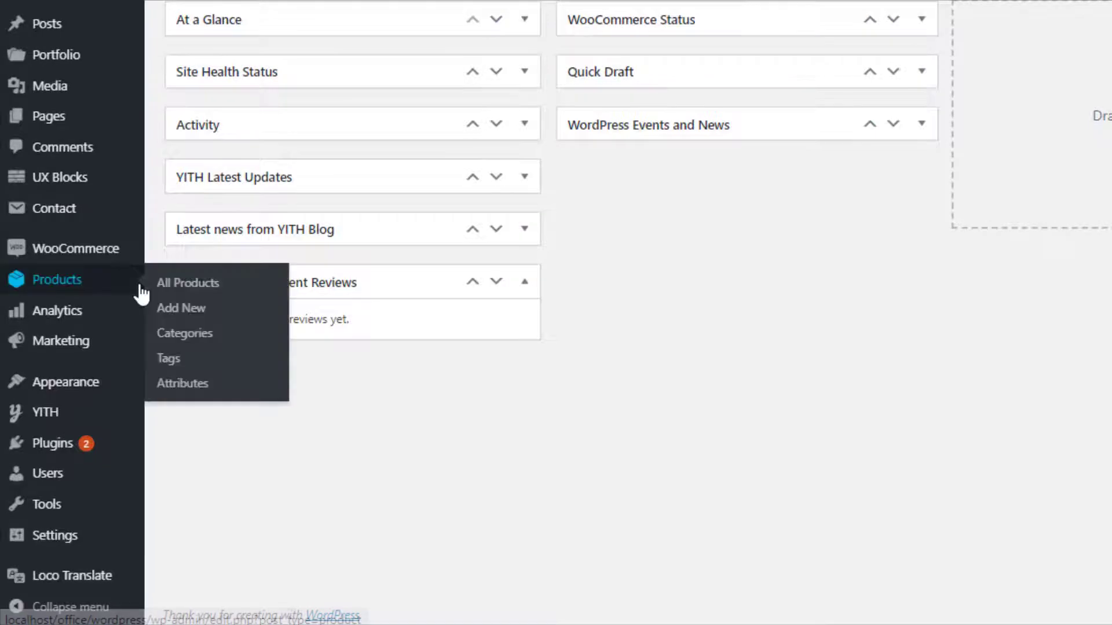
click(182, 385)
click(190, 197)
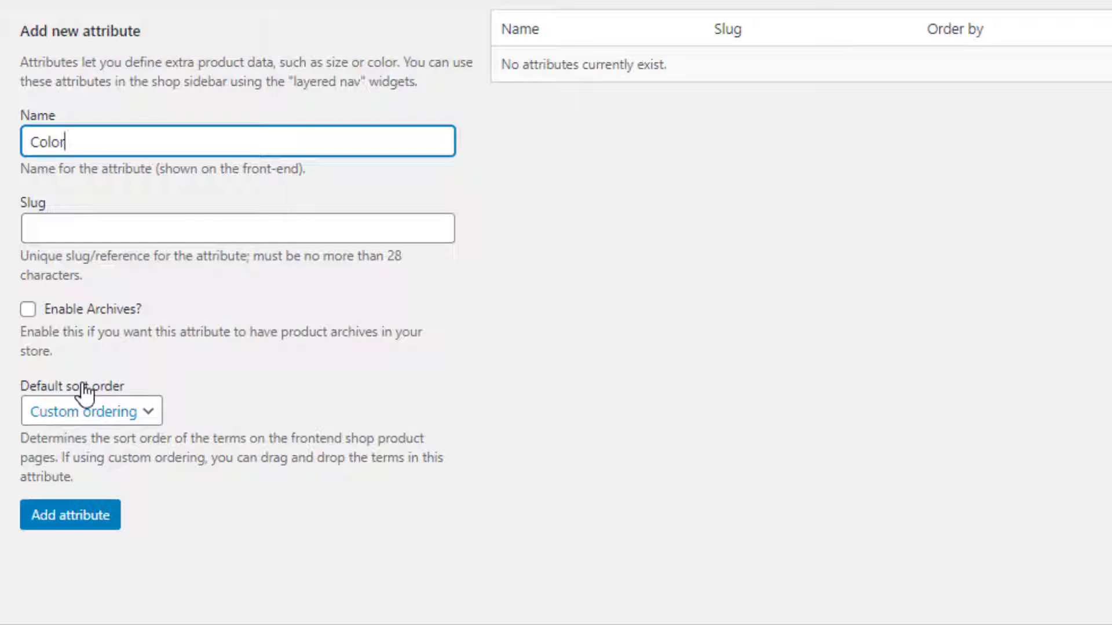
click(74, 523)
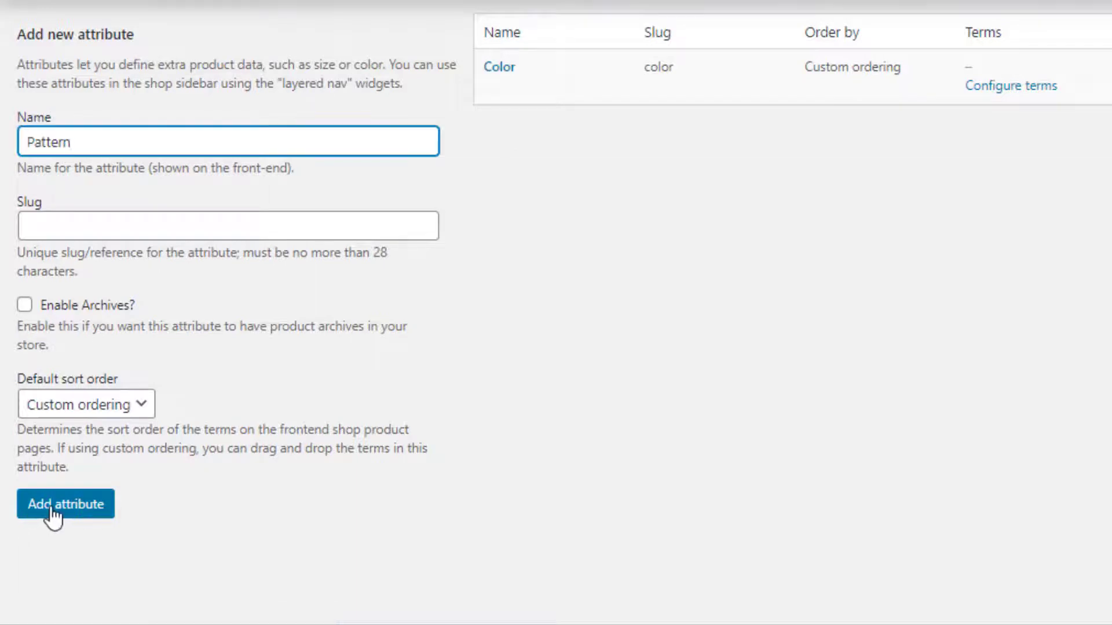
click(49, 516)
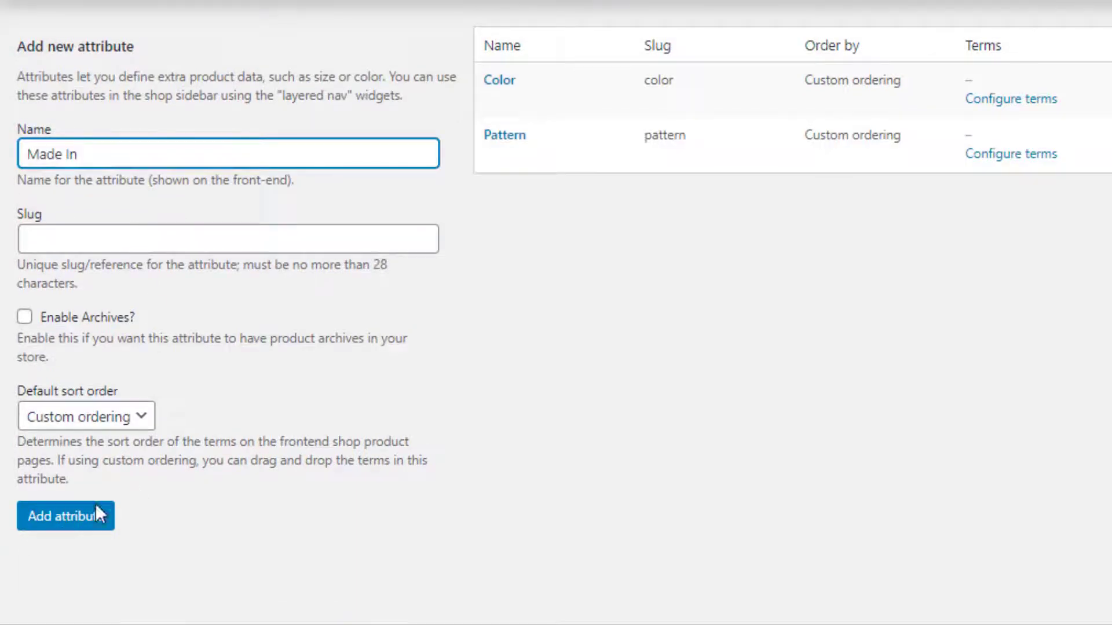
click(63, 521)
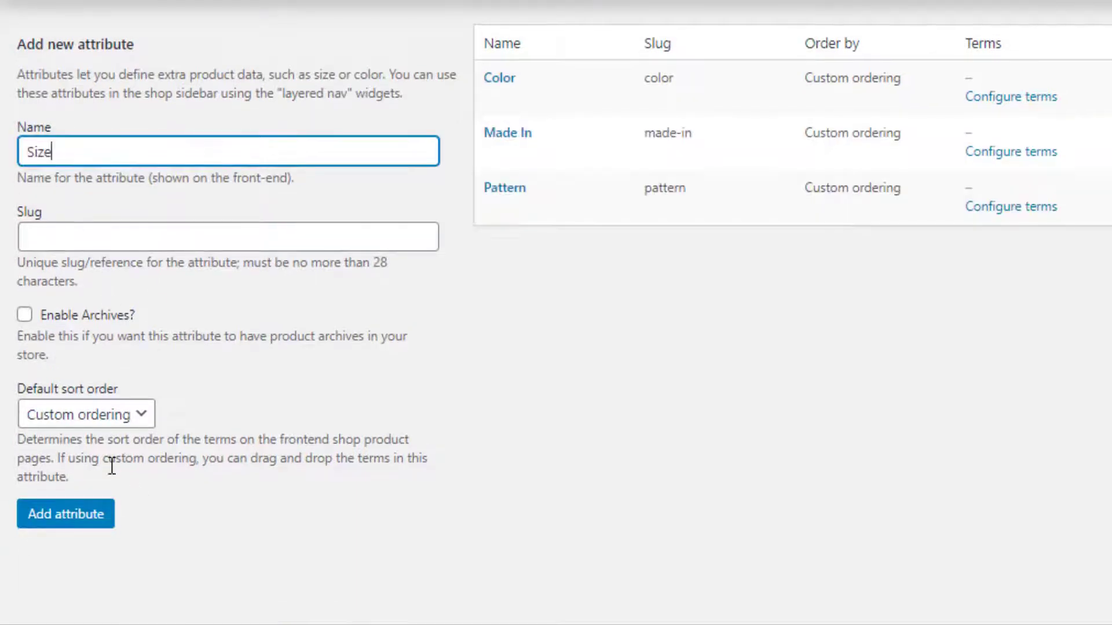
click(74, 527)
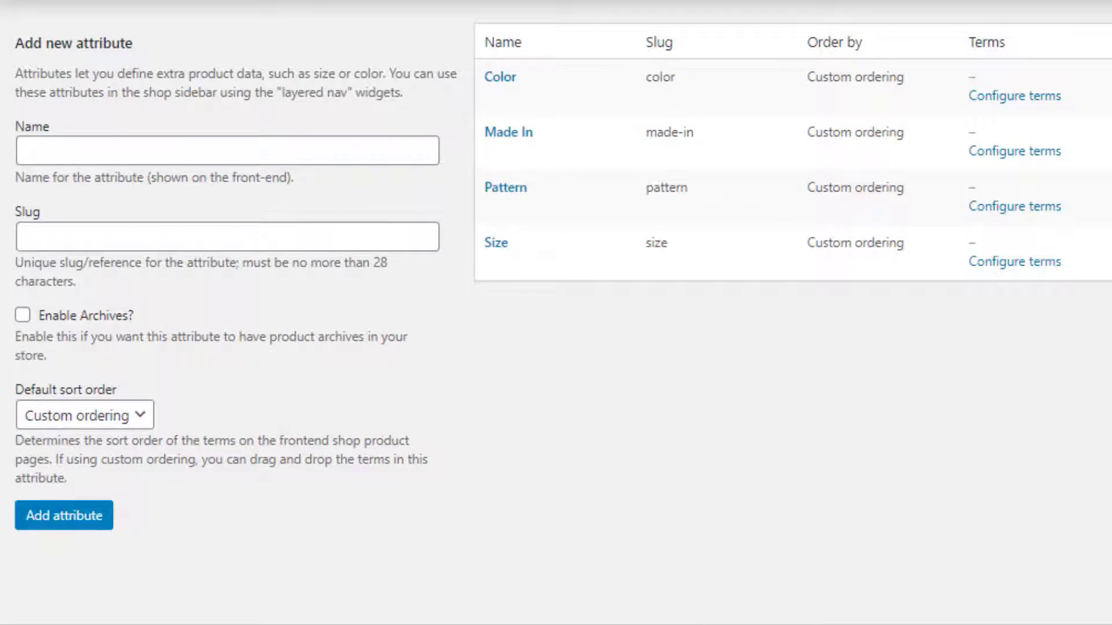
- Add Red, Green and Blue as terms of the Color attribute
click(986, 103)
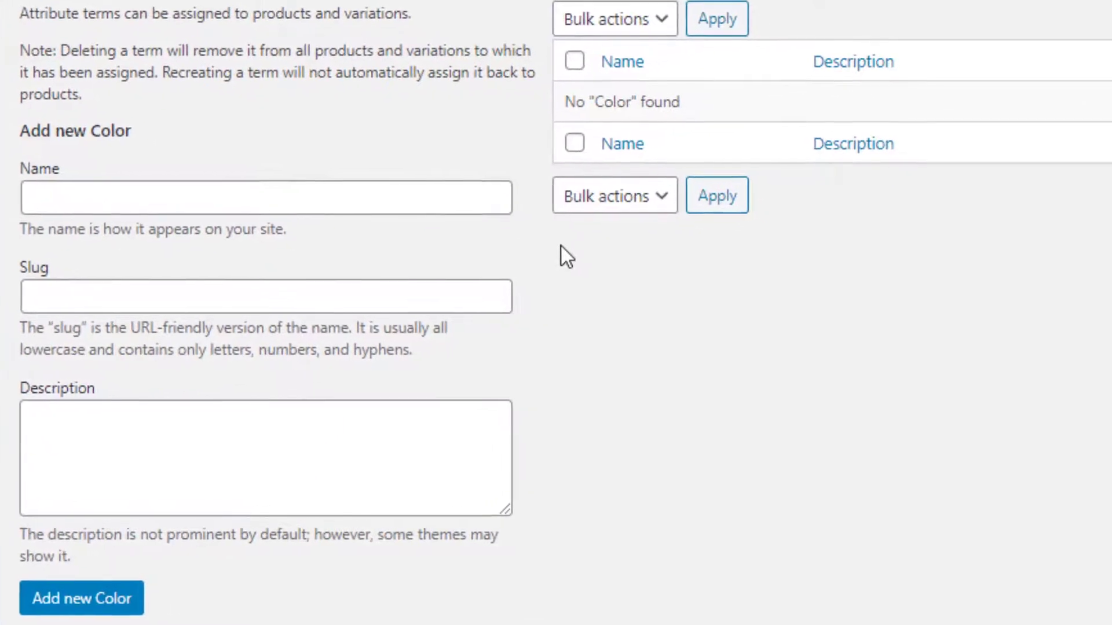
click(24, 192)
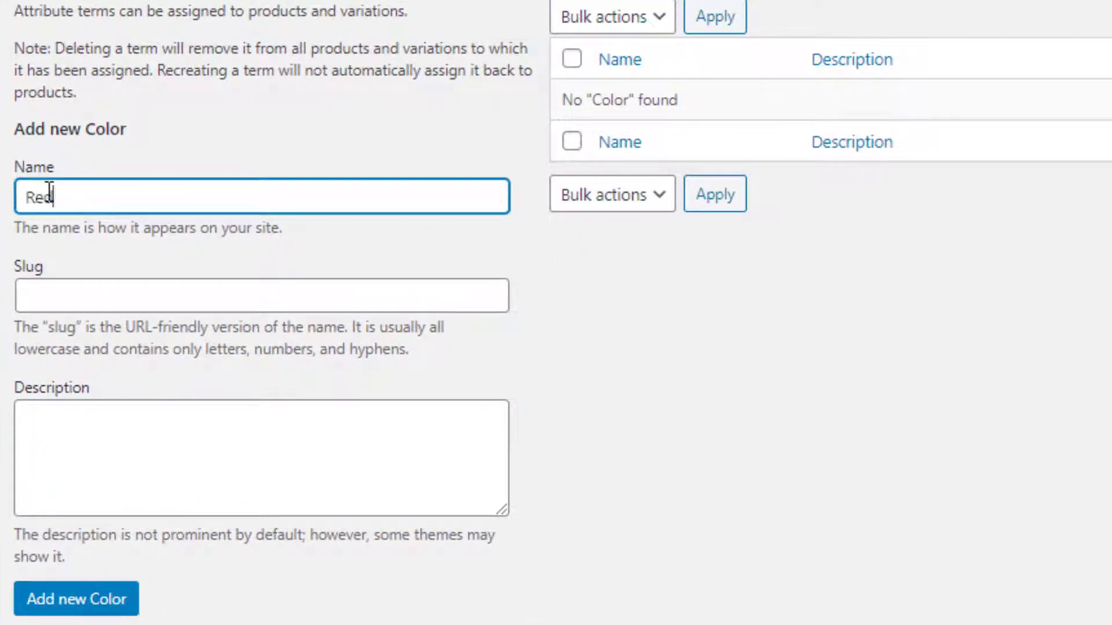
click(88, 605)
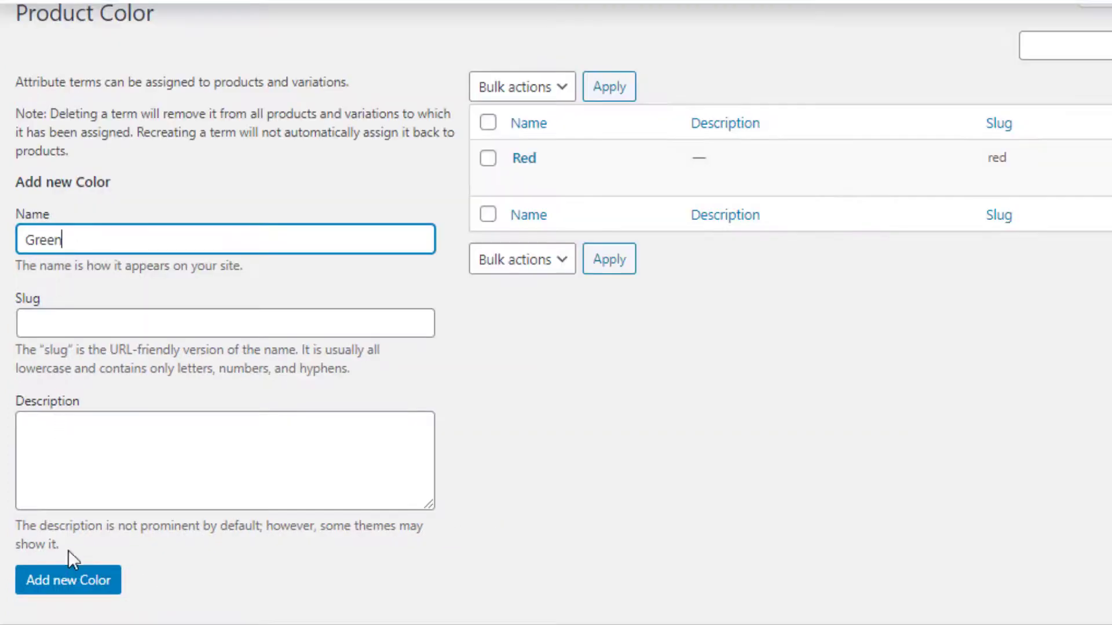
click(98, 605)
text(Blue)
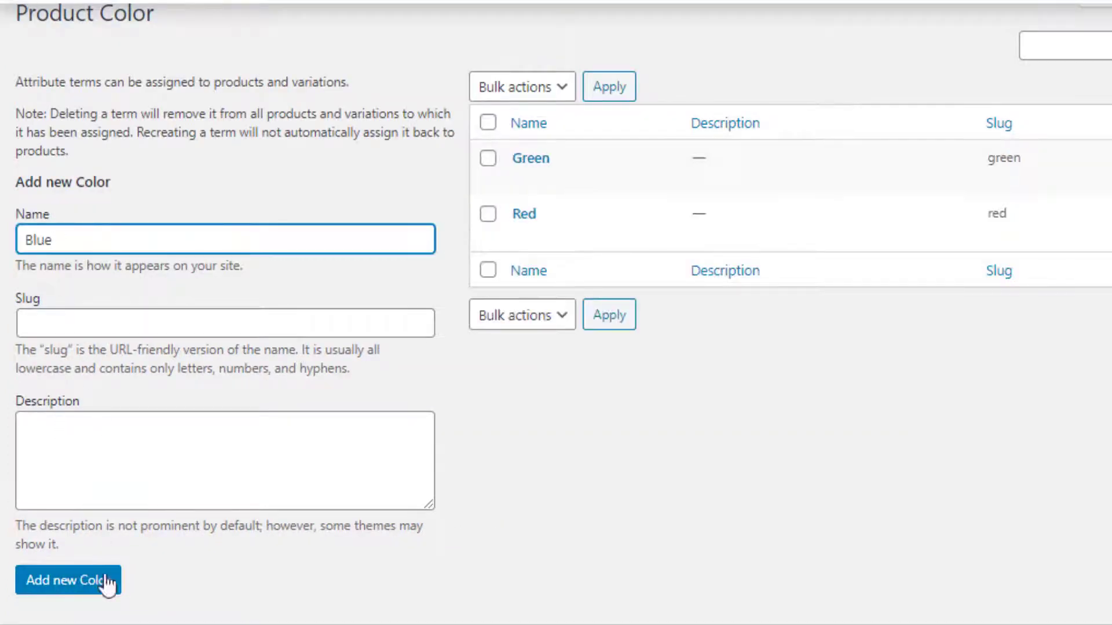
click(87, 592)
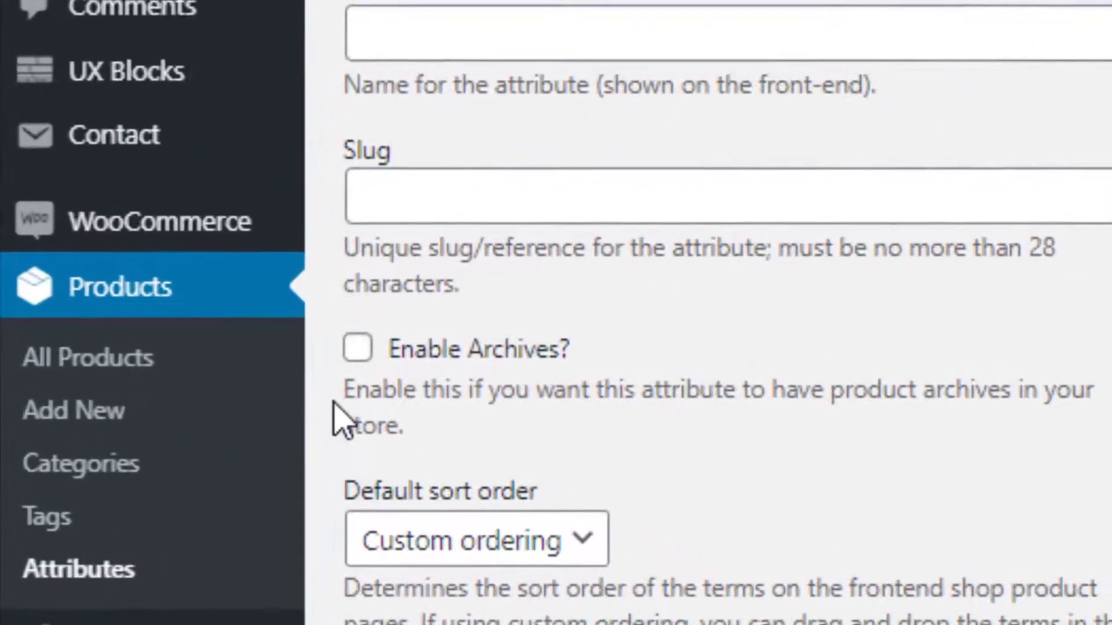
- Create a variable product titled 'Variable Product' with short description 'you will get various kinds of products here'
click(125, 422)
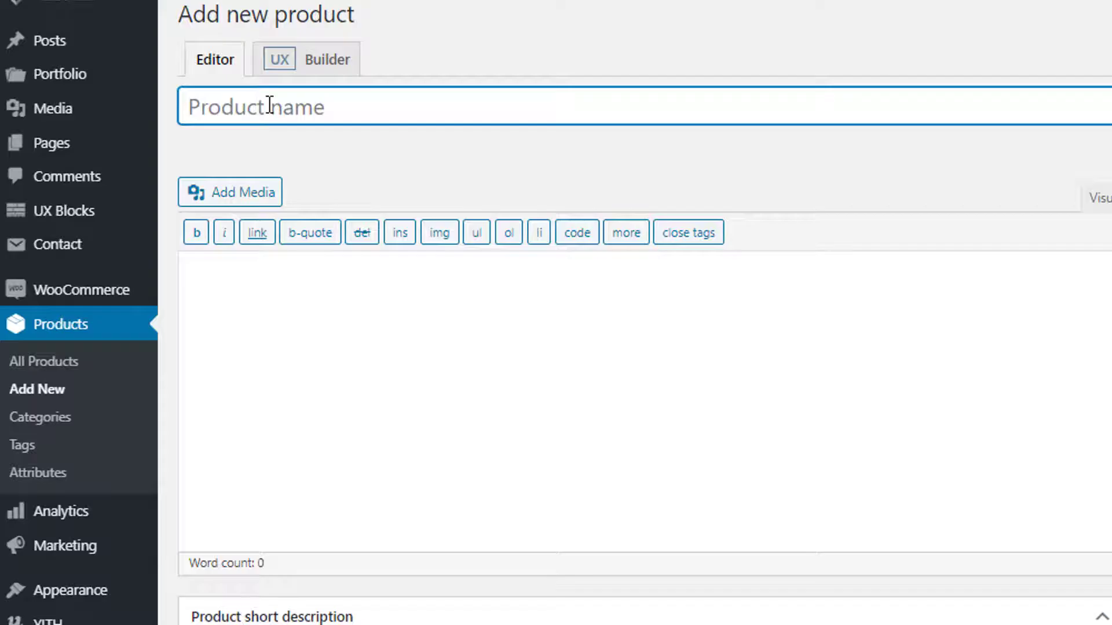
text(Variable Product)
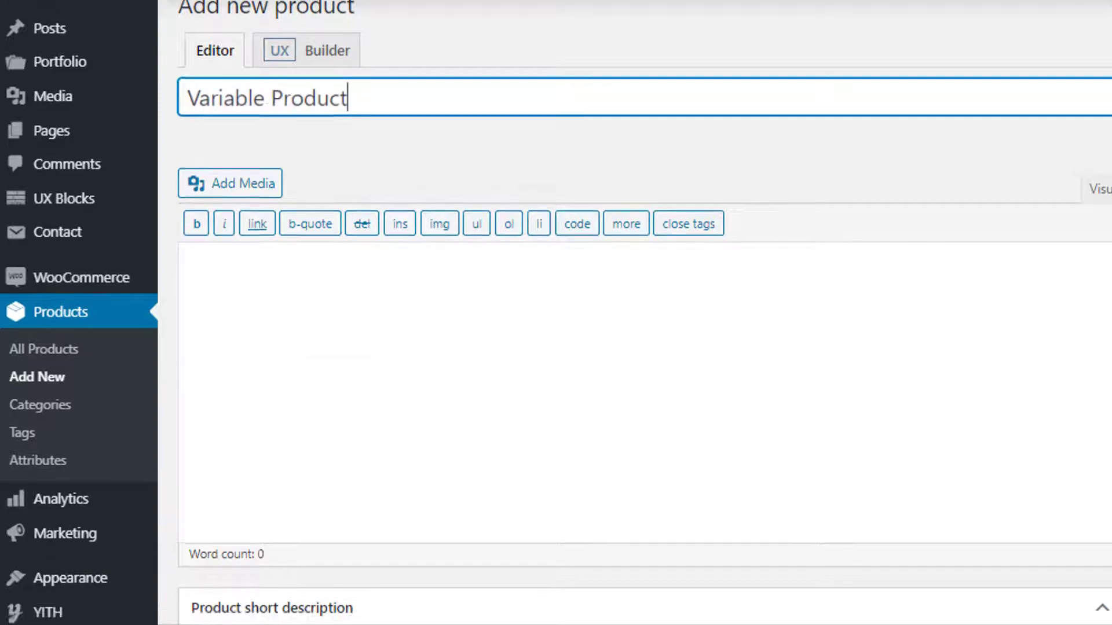
scroll(321, 190, down, 8)
click(321, 190)
text(you will get various kinds of products here)
click(461, 364)
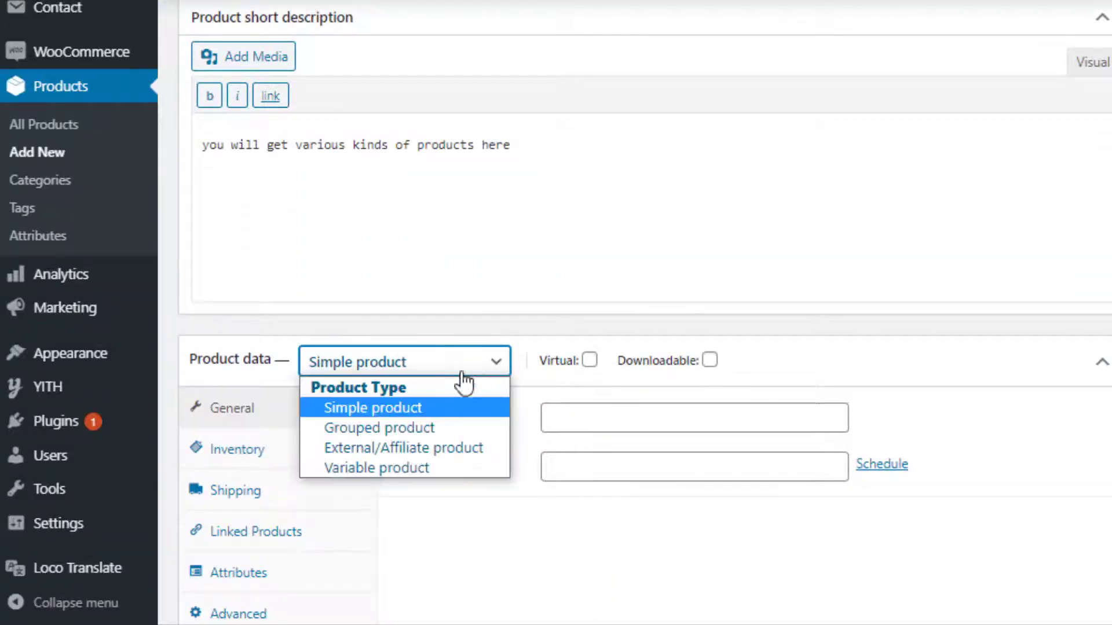
click(428, 468)
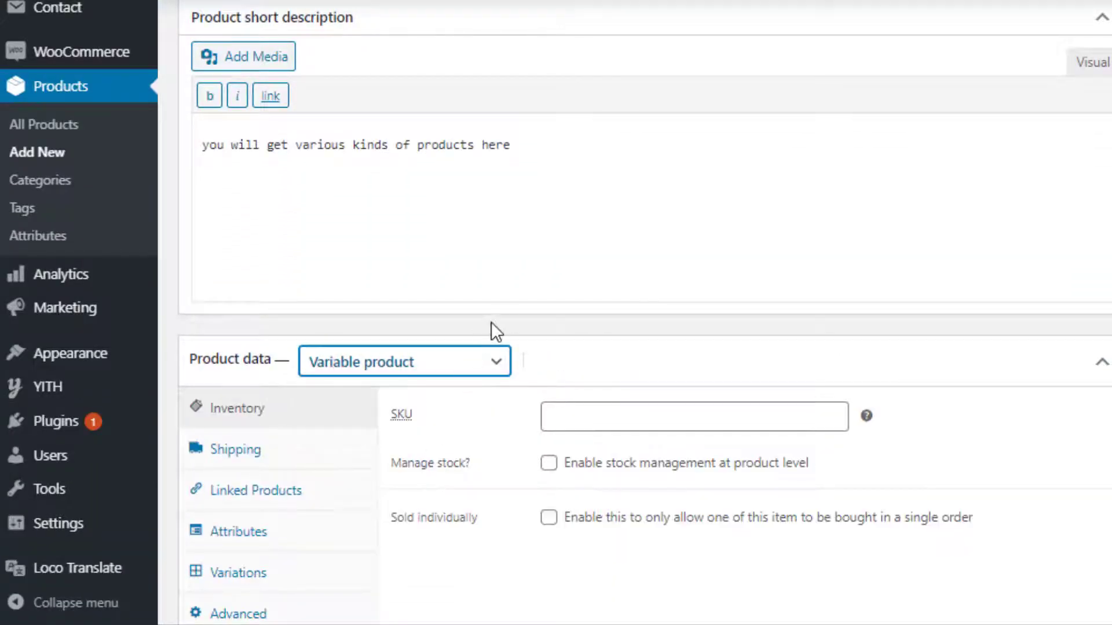
- Attach the Color, Made In, Pattern and Size attributes to the product
click(240, 533)
click(486, 413)
click(584, 439)
click(613, 413)
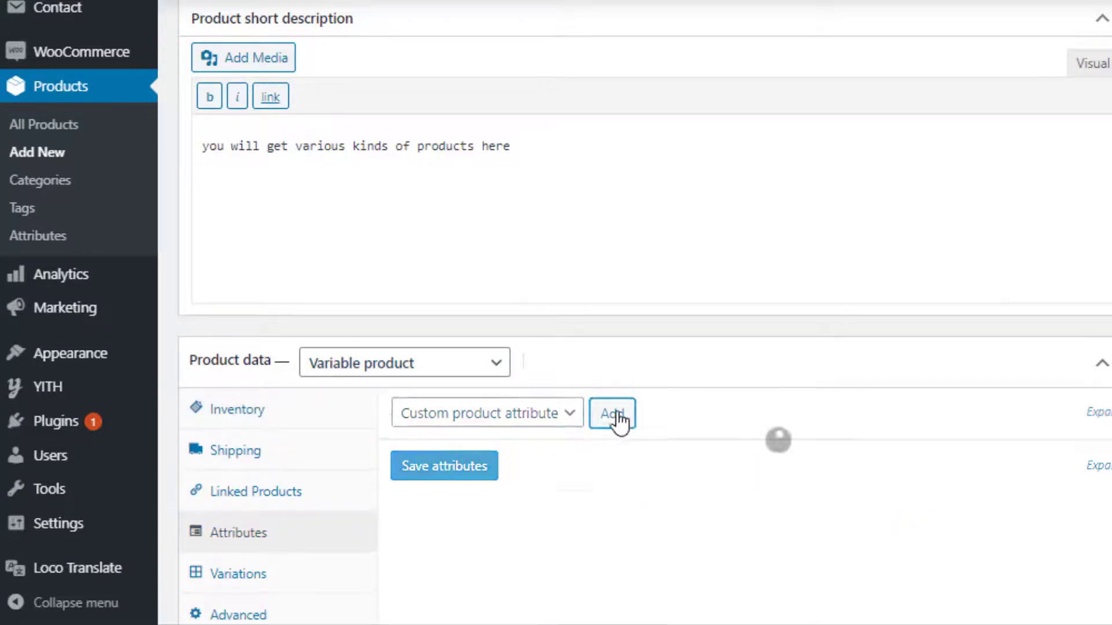
scroll(614, 420, down, 1)
click(521, 370)
click(556, 417)
click(631, 370)
click(504, 370)
click(503, 456)
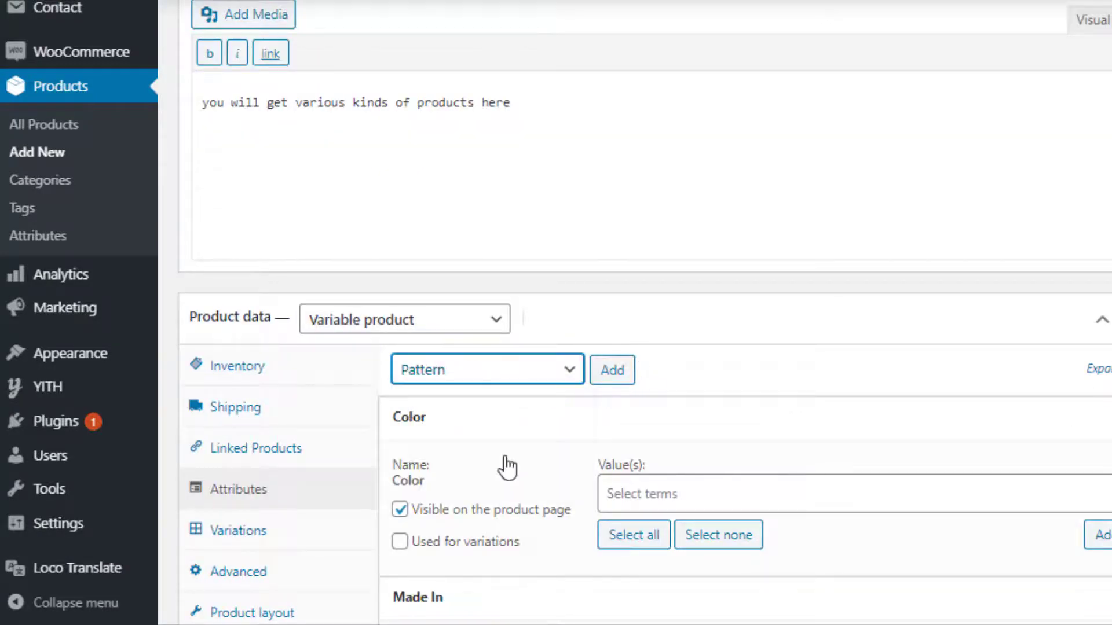
click(612, 376)
click(521, 370)
click(550, 473)
click(626, 373)
- Select all terms for each attribute, mark each Used for variations, and save the attributes
scroll(628, 377, down, 8)
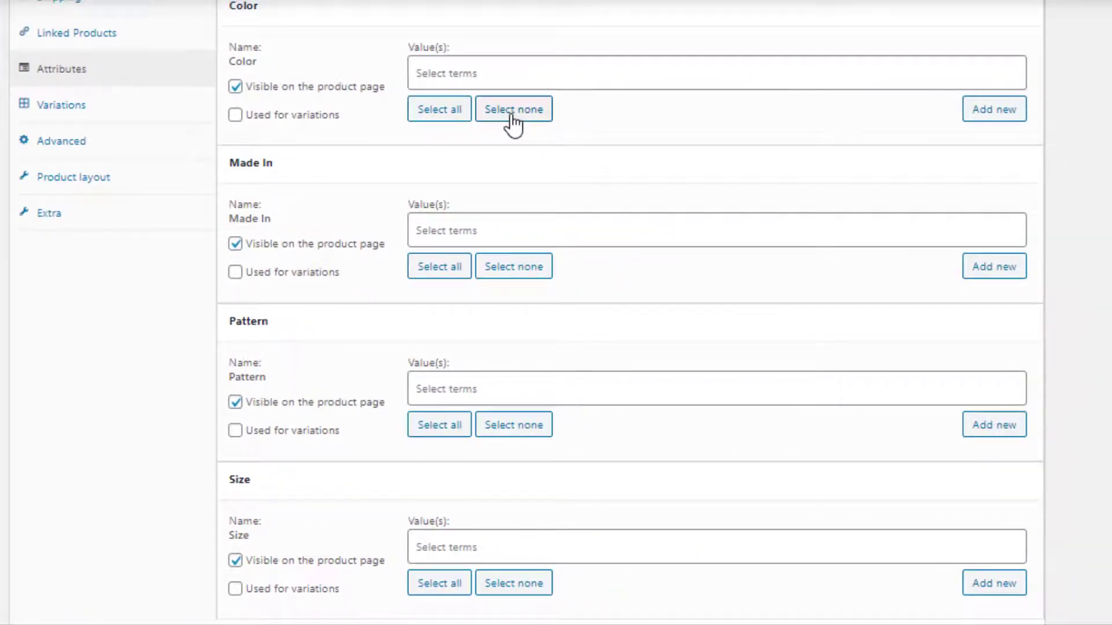
click(440, 109)
click(236, 115)
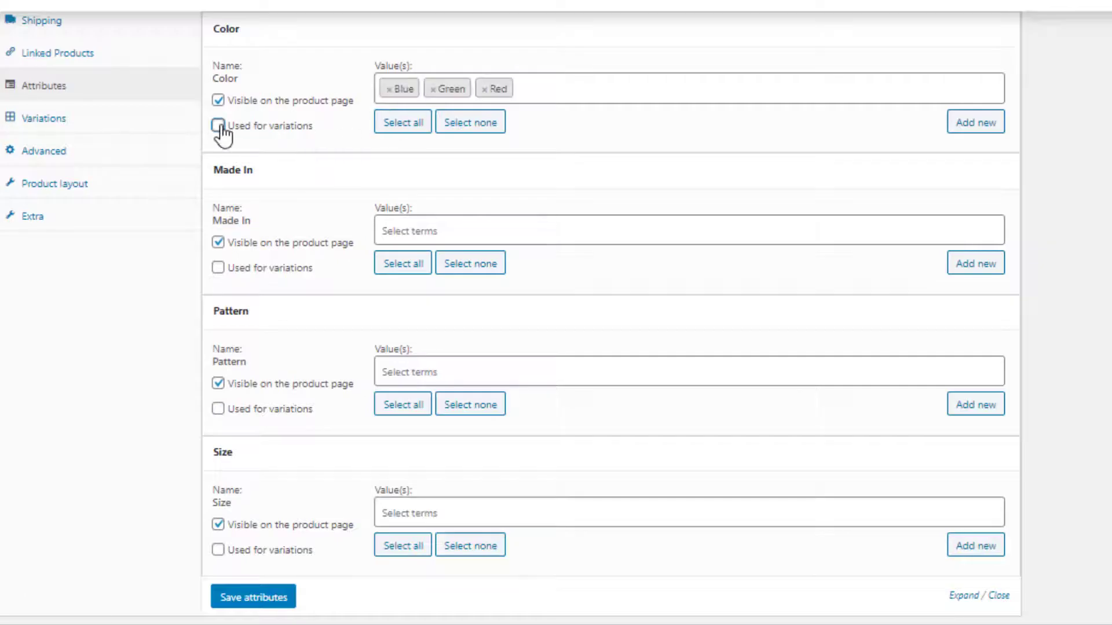
click(387, 267)
click(218, 268)
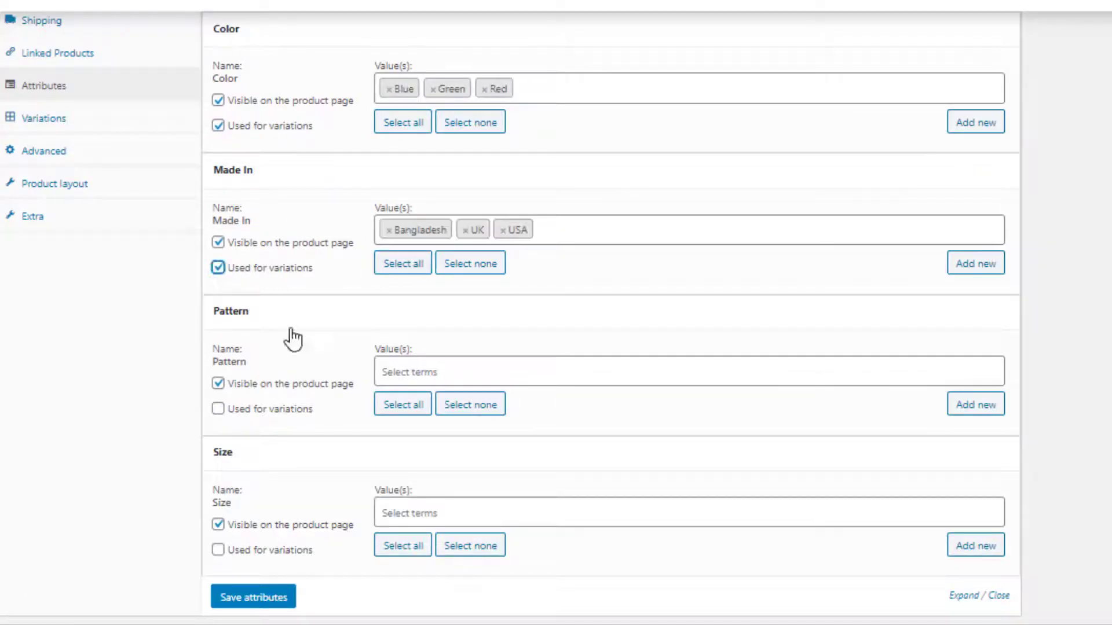
click(389, 406)
click(218, 409)
click(400, 546)
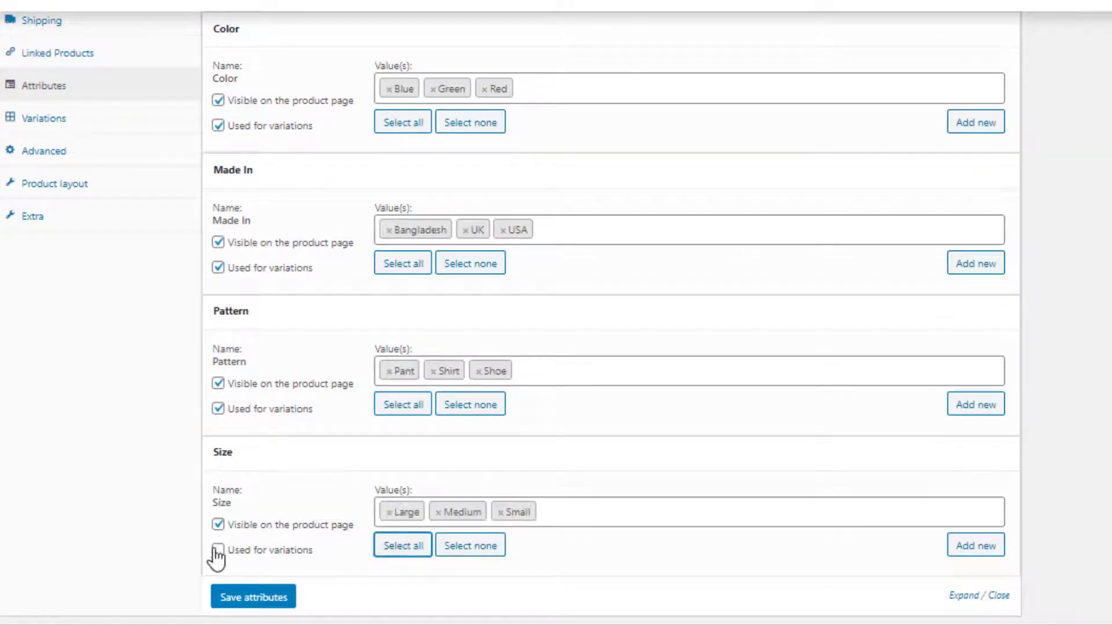
click(217, 550)
click(246, 598)
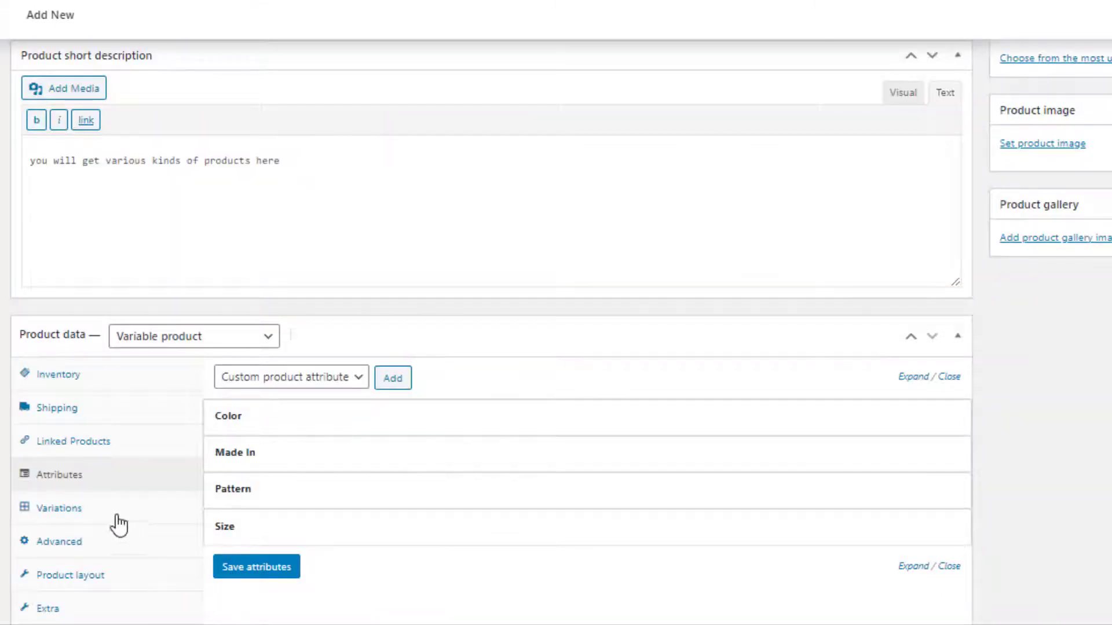
- Create variations from all attributes and expand them
click(74, 509)
click(420, 381)
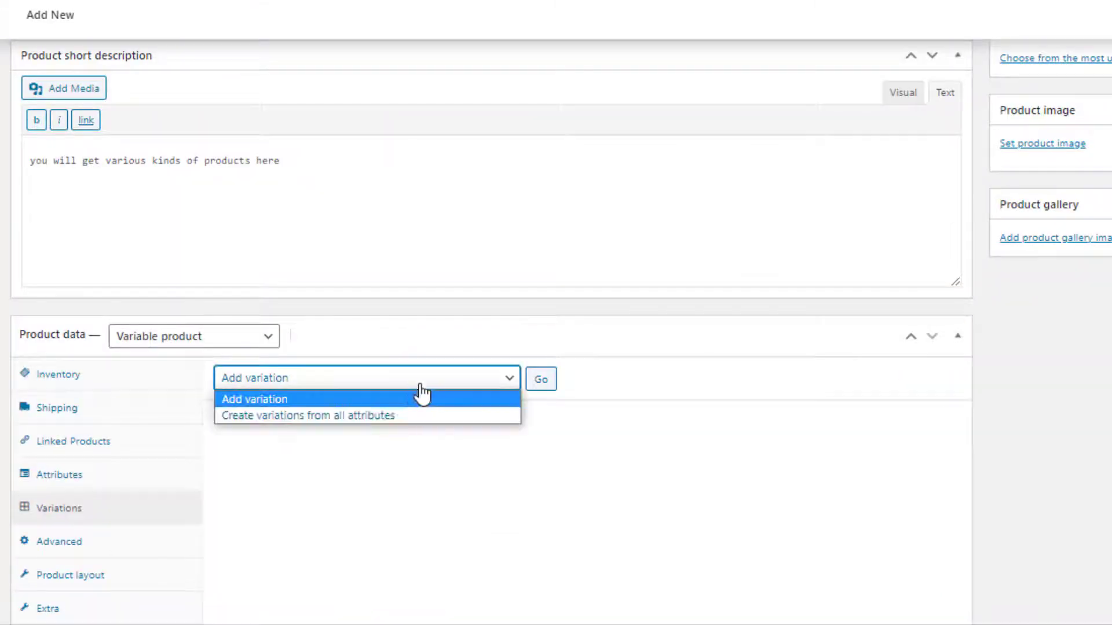
click(375, 415)
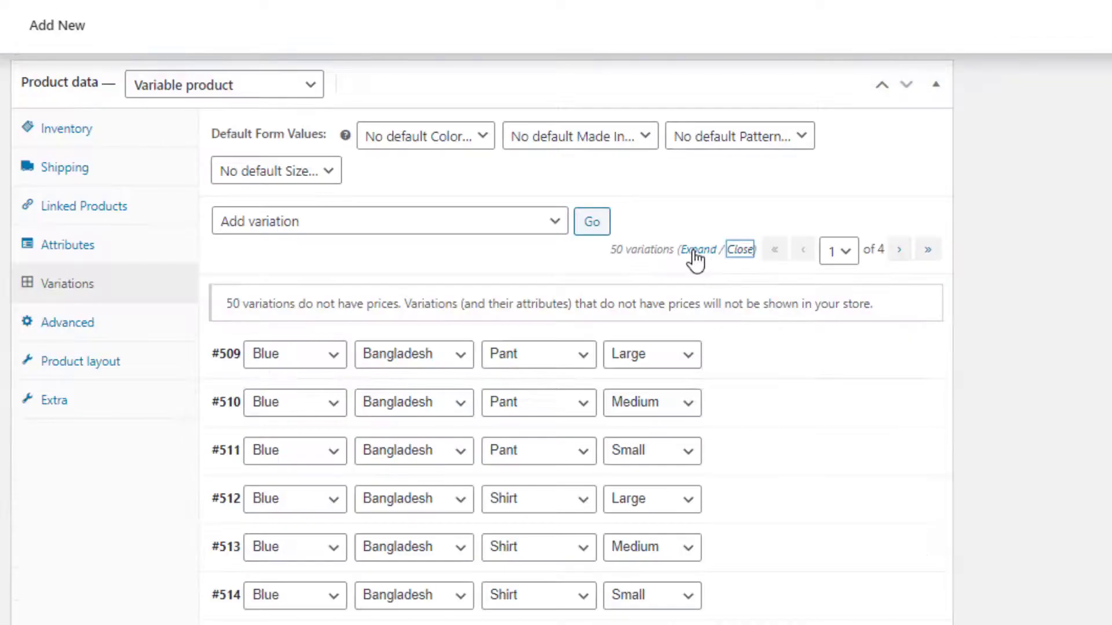
click(695, 250)
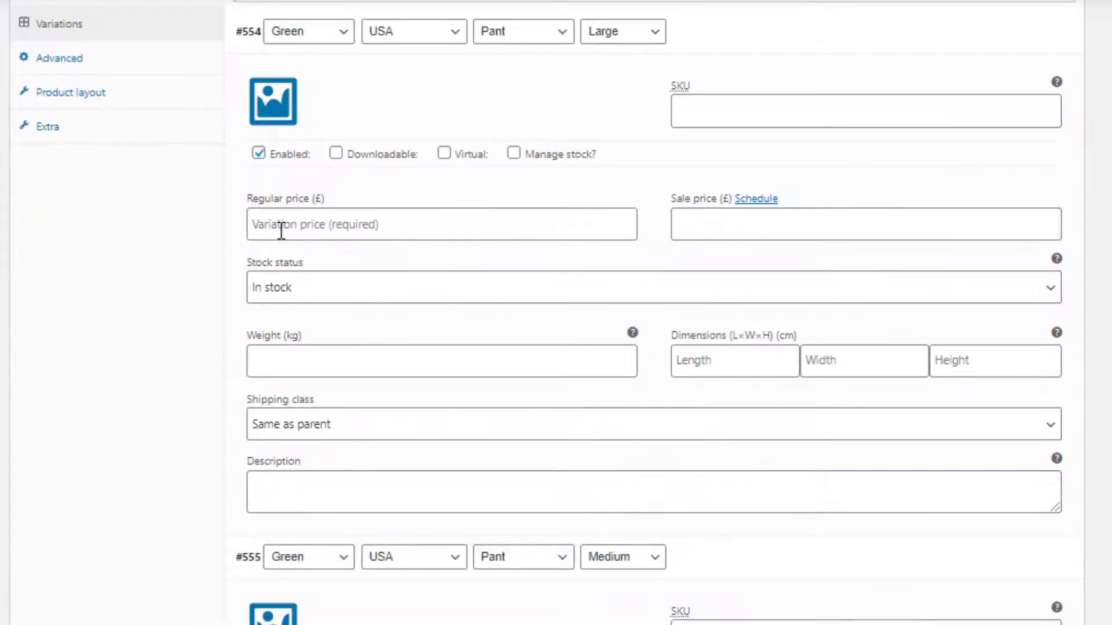
- Give variations #554–#558 regular prices 60, 61, 62, 63 and 64, and save
click(281, 231)
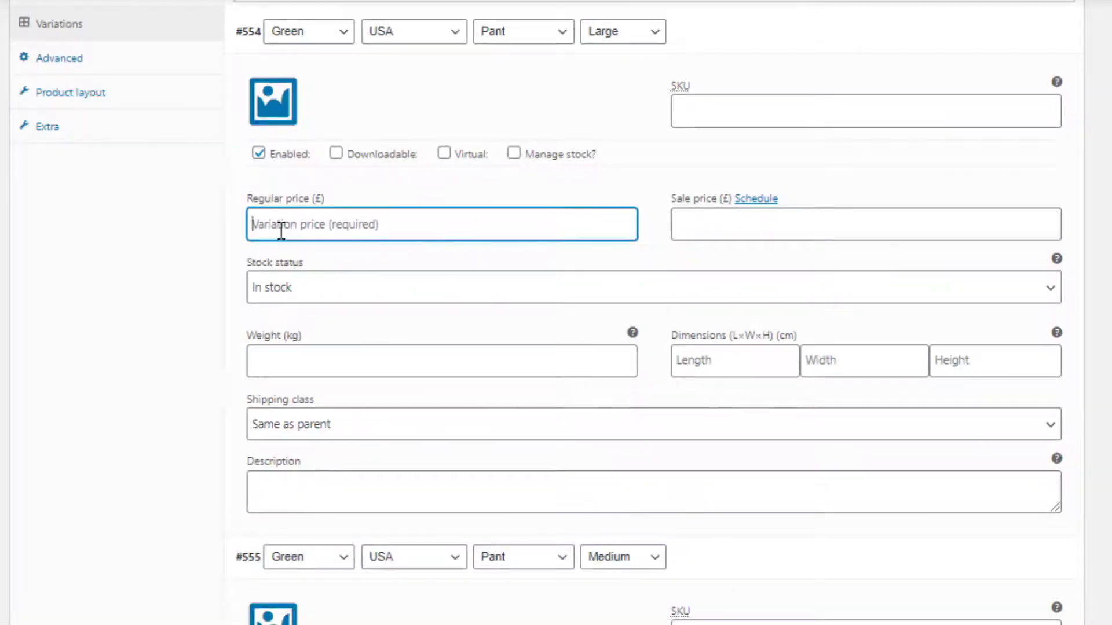
text(60)
scroll(543, 454, down, 5)
click(544, 454)
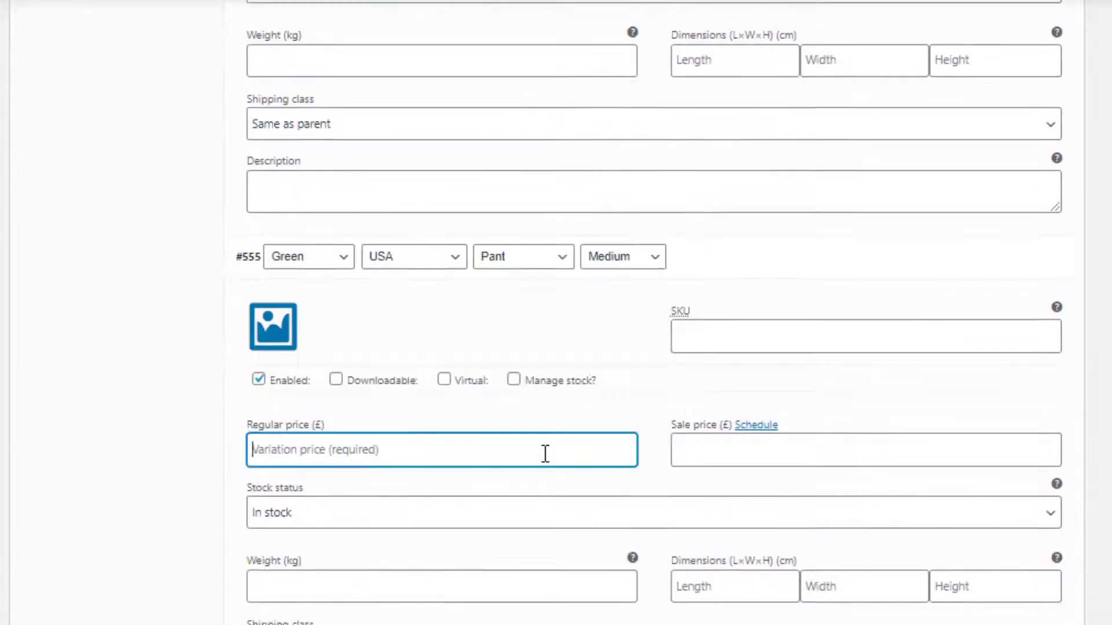
text(61)
scroll(544, 454, down, 7)
click(258, 580)
text(62)
scroll(357, 601, down, 7)
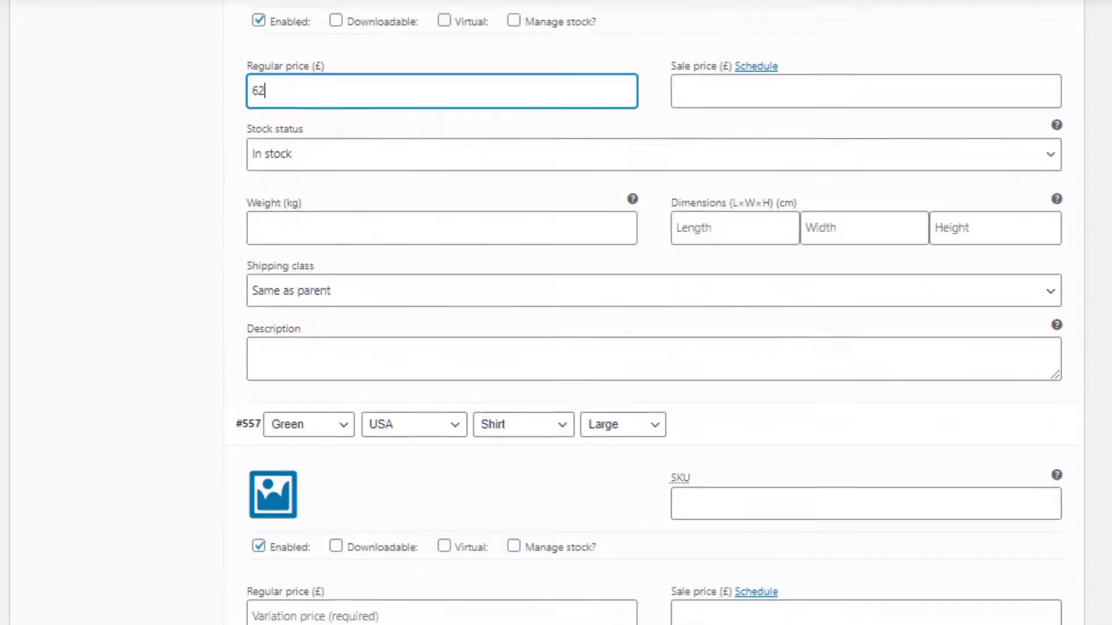
click(357, 601)
text(63)
scroll(357, 601, down, 8)
click(426, 533)
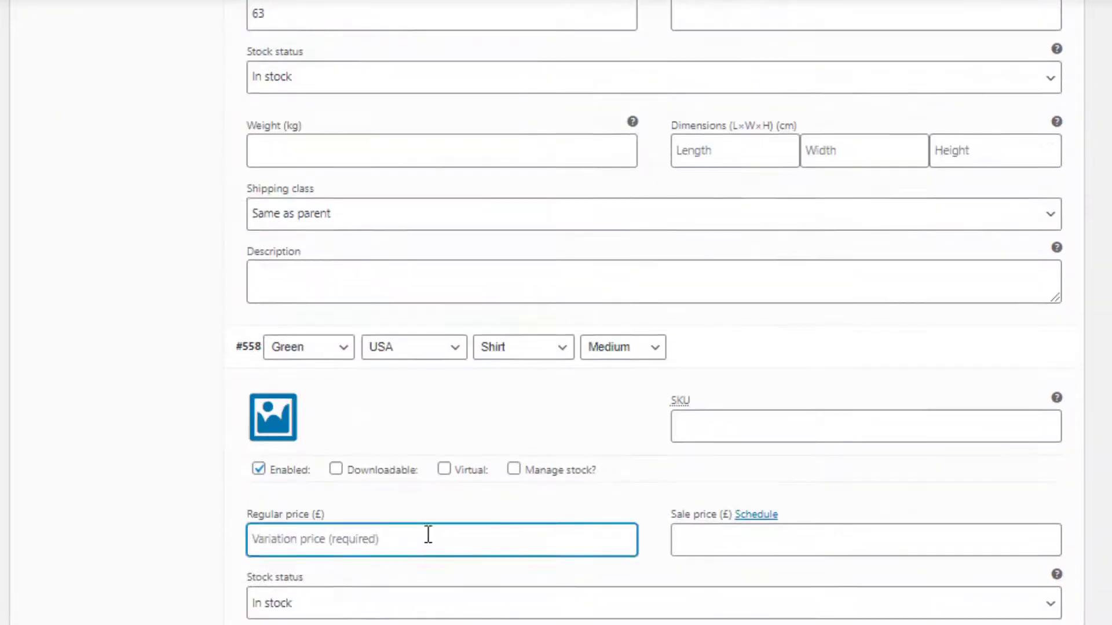
text(64)
scroll(293, 569, down, 5)
click(290, 560)
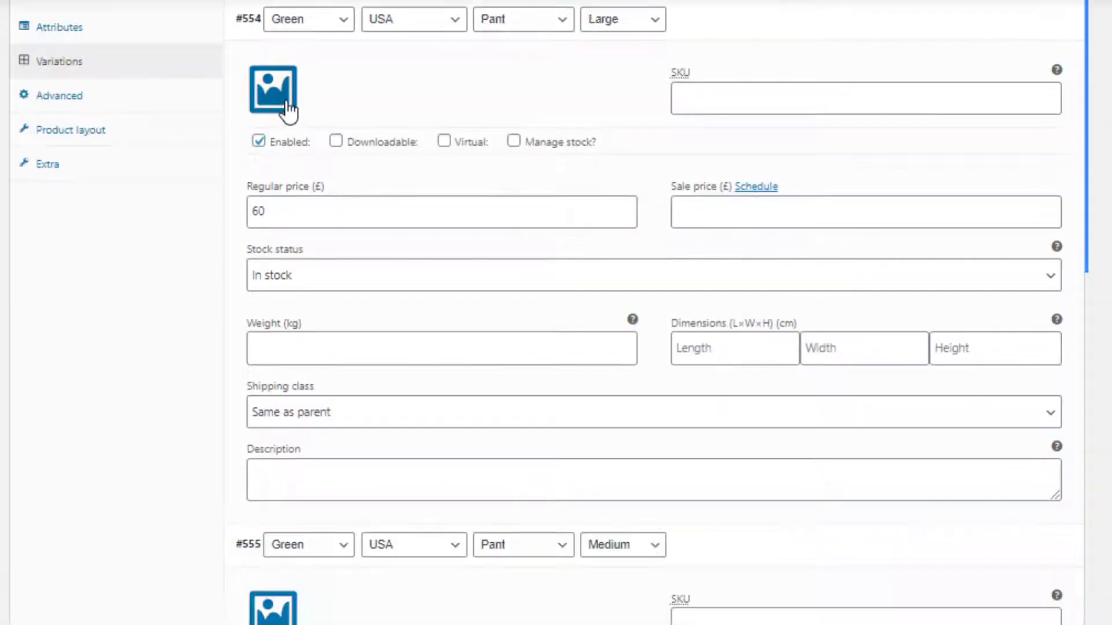
- Set the green pants image on variation #554 and the green shirt image on two others, including #558
click(285, 110)
click(446, 214)
click(1043, 536)
click(139, 152)
click(110, 156)
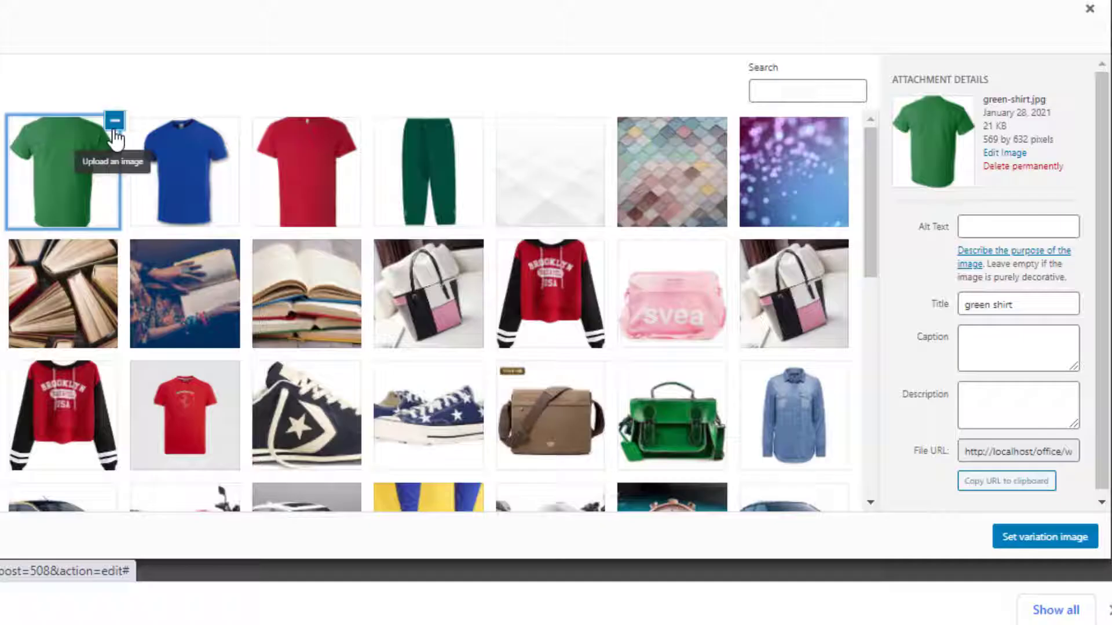
click(1039, 532)
scroll(469, 307, down, 2)
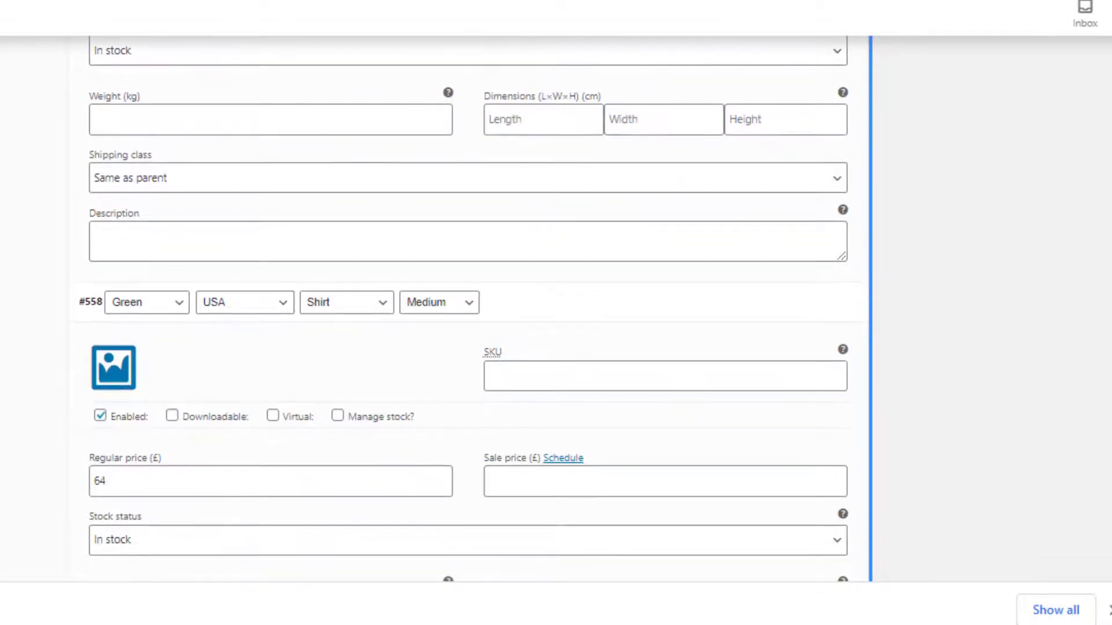
click(113, 366)
click(103, 169)
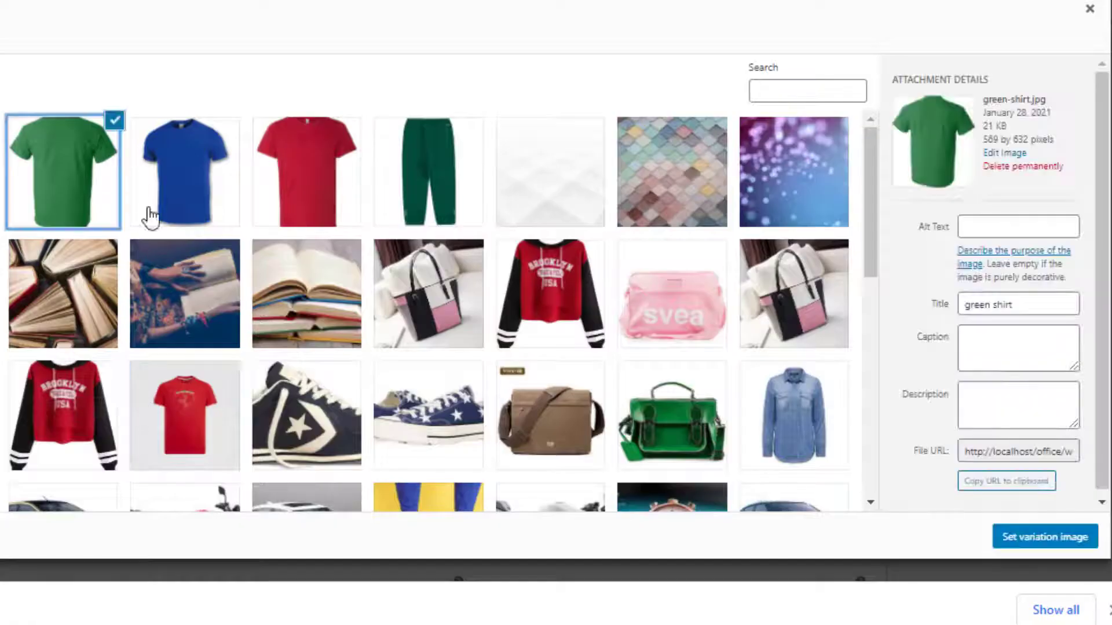
click(1054, 536)
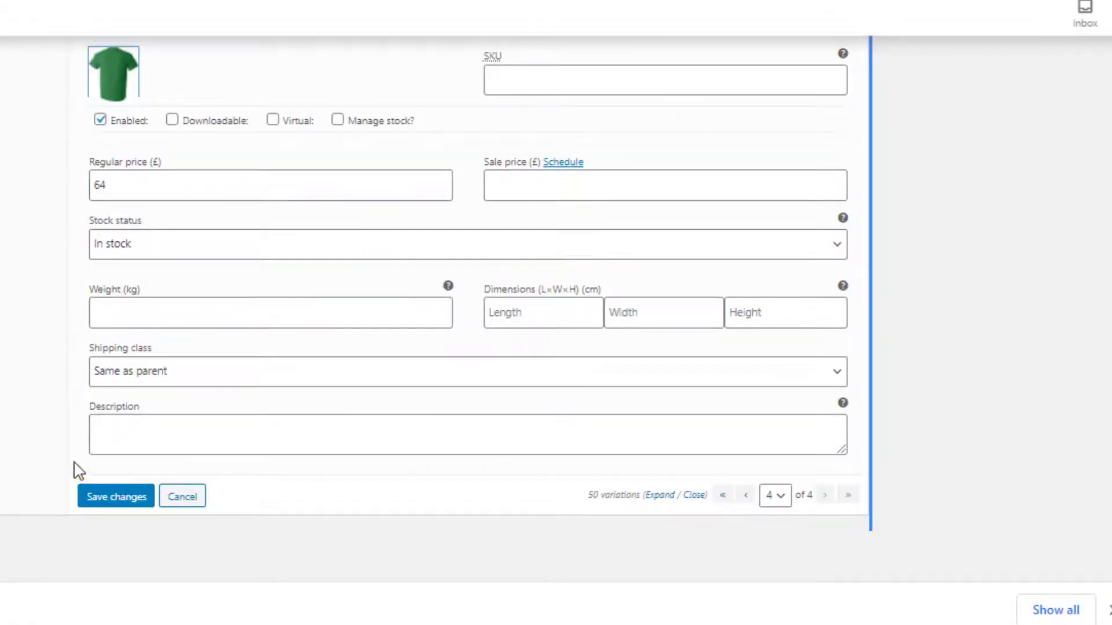
- Save the variations, set download.jpg as the product image, publish, and open the live page
click(124, 501)
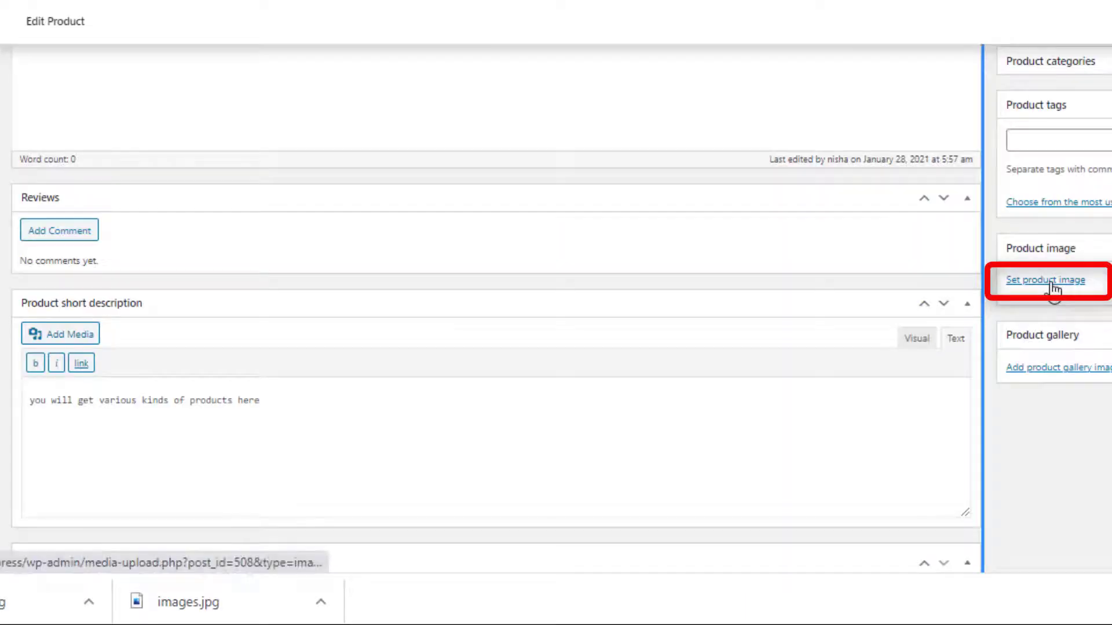
click(1052, 283)
click(191, 217)
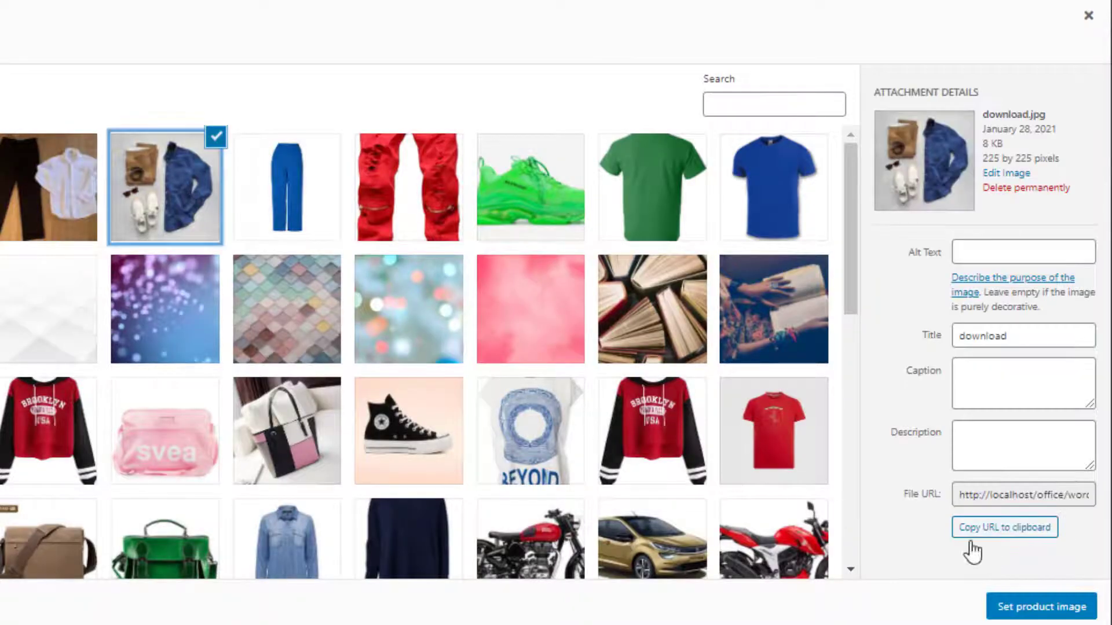
click(1037, 605)
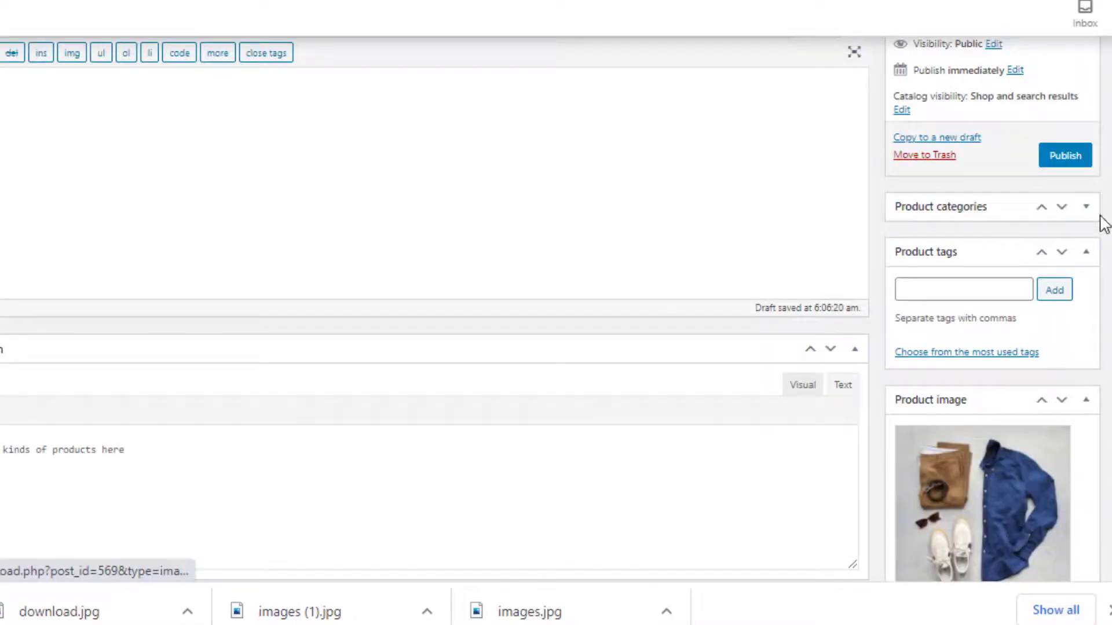
click(1065, 158)
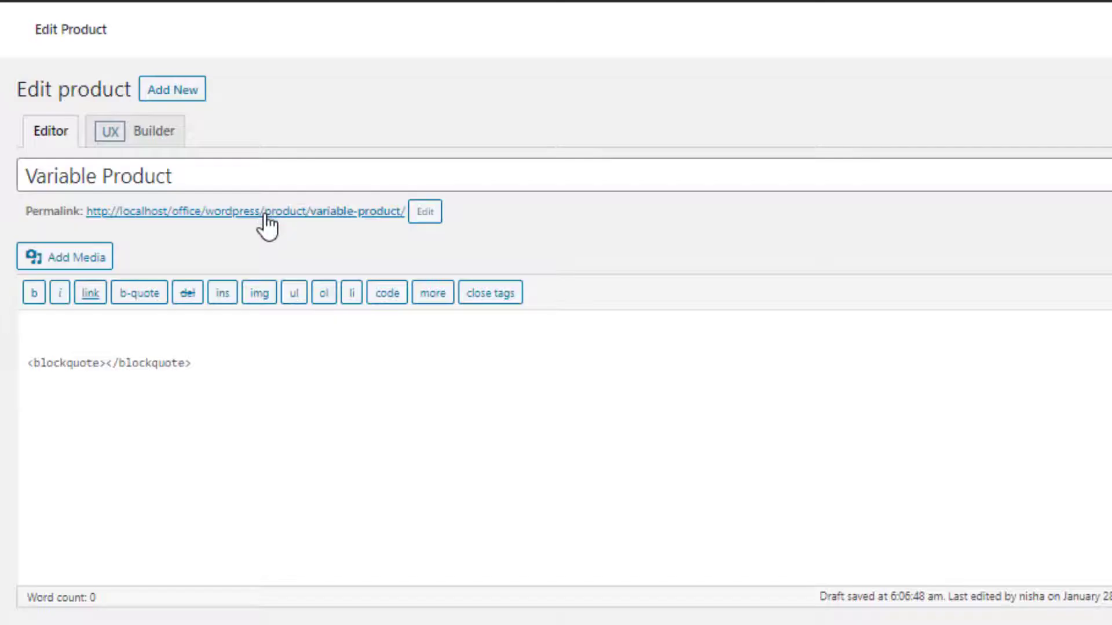
click(265, 212)
- On the live product page, choose Blue, Bangladesh, Shirt and Large to show that variation's price
click(806, 88)
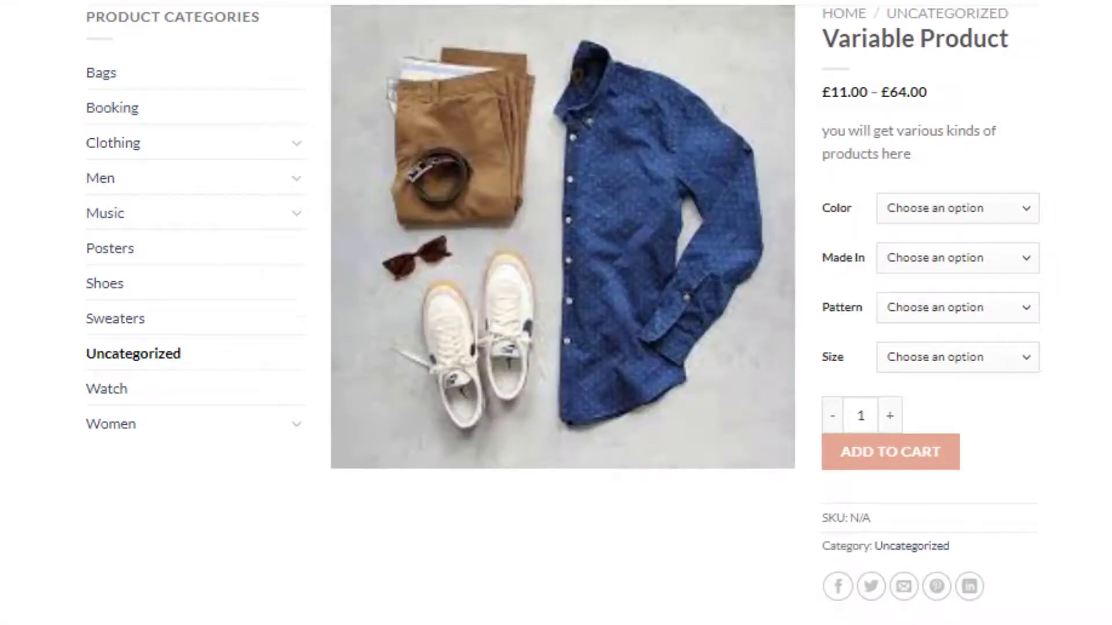
click(1027, 210)
click(1001, 246)
click(1001, 258)
click(995, 299)
click(991, 310)
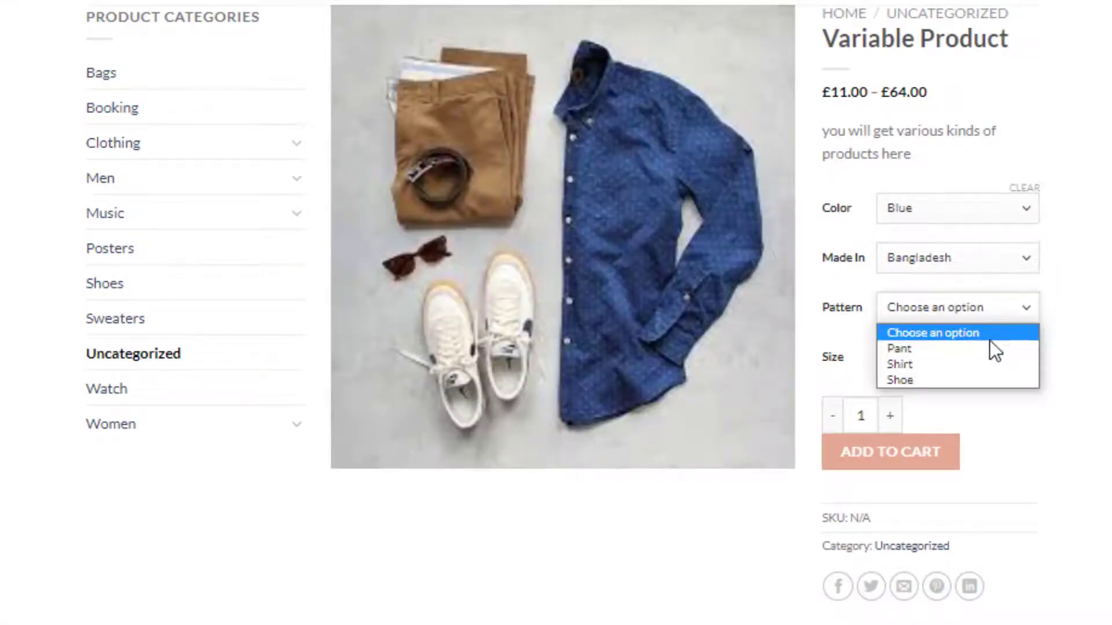
click(987, 364)
click(983, 357)
click(979, 399)
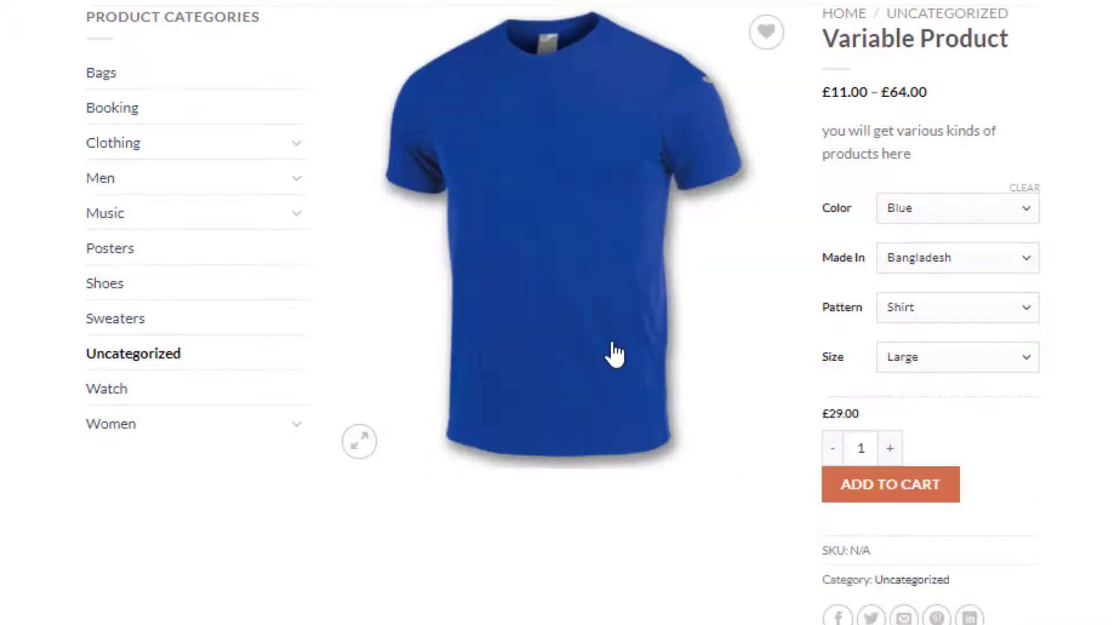
- Switch the colour to Green for the £41.00 variation, keeping Bangladesh, Shirt and Large
click(896, 213)
click(903, 256)
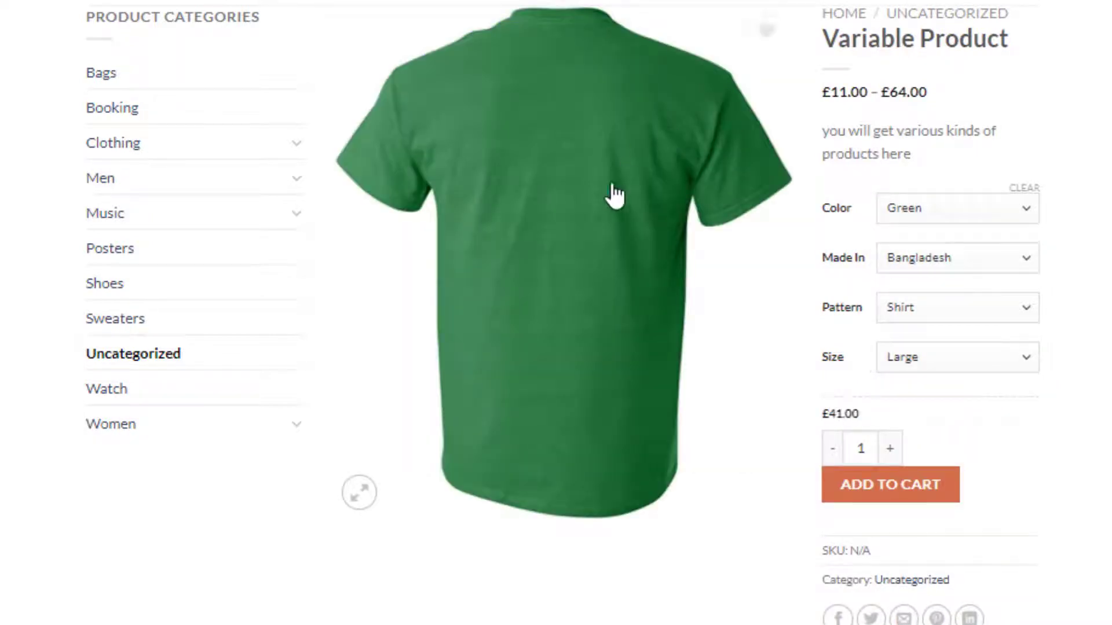
click(1026, 209)
click(1006, 264)
click(1024, 259)
click(1042, 314)
click(1031, 307)
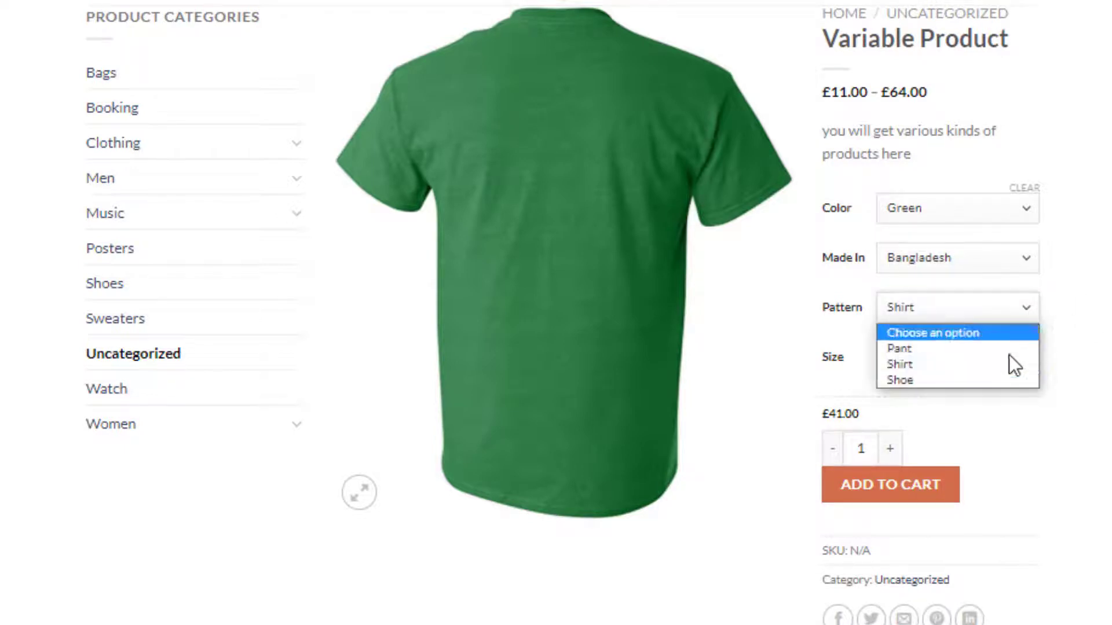
click(1045, 373)
click(996, 359)
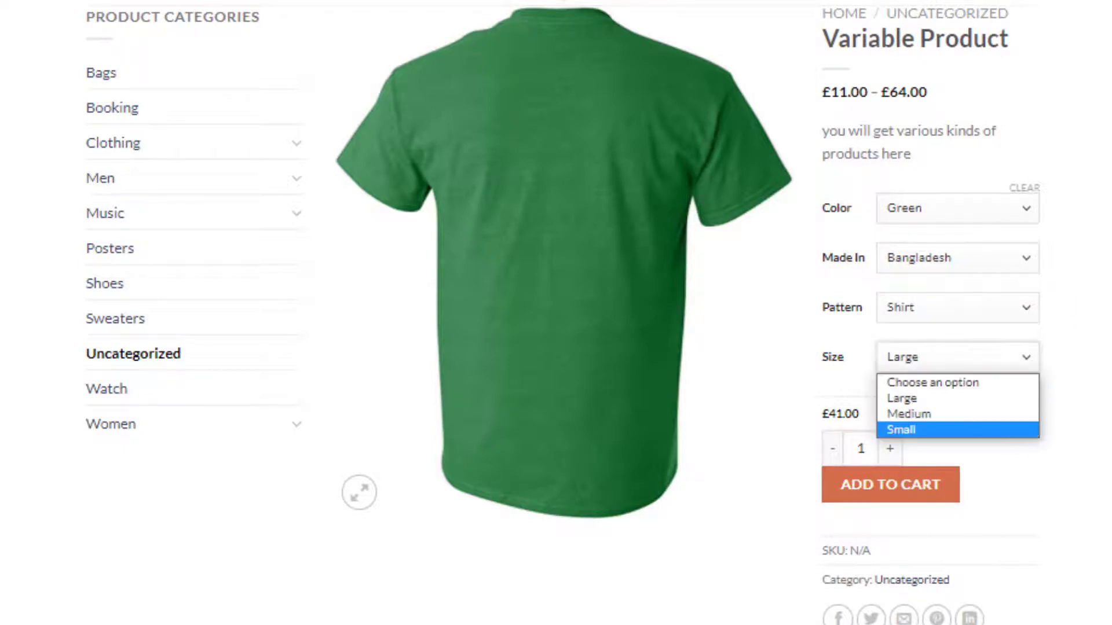
key(Escape)
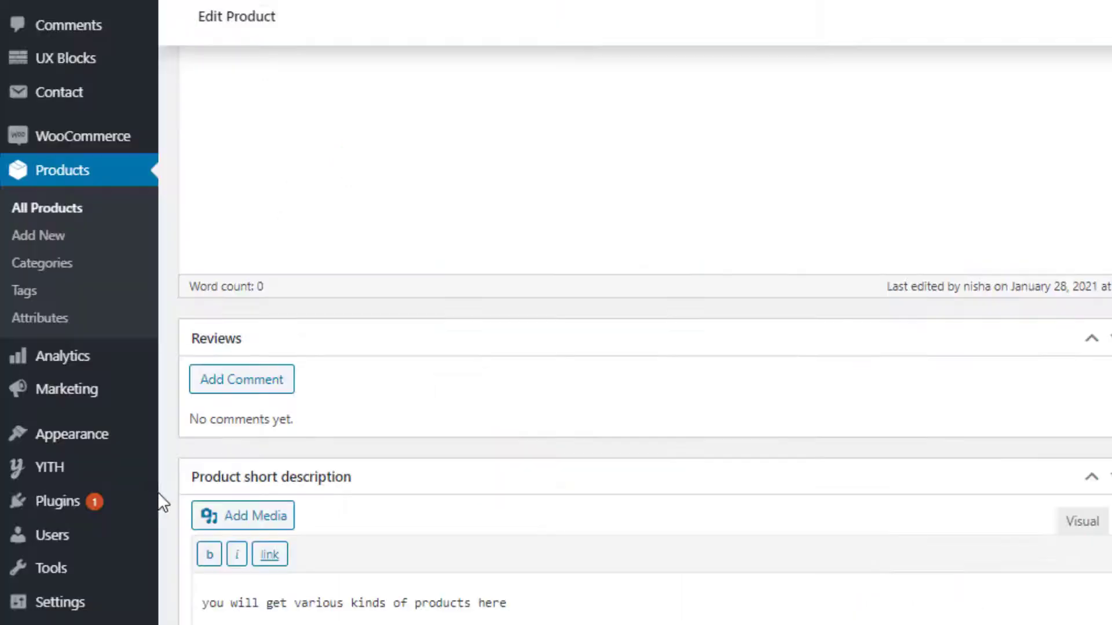
- Search plugins for 'variation swatches for woocommerce' and activate Variation Swatches for WooCommerce
mouse_move(136, 498)
click(188, 531)
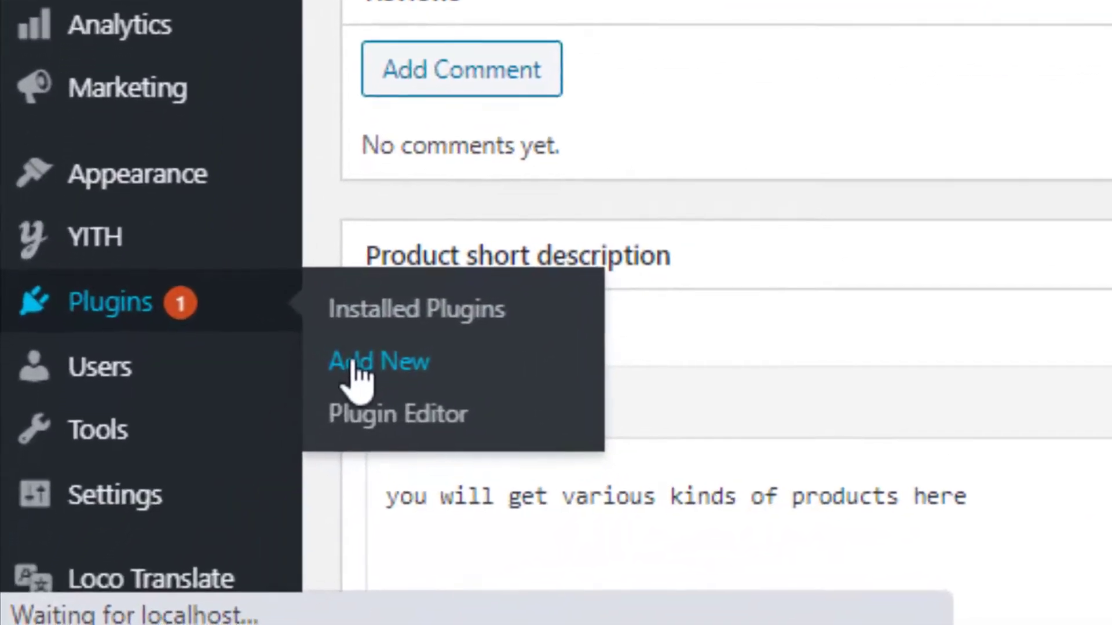
click(912, 86)
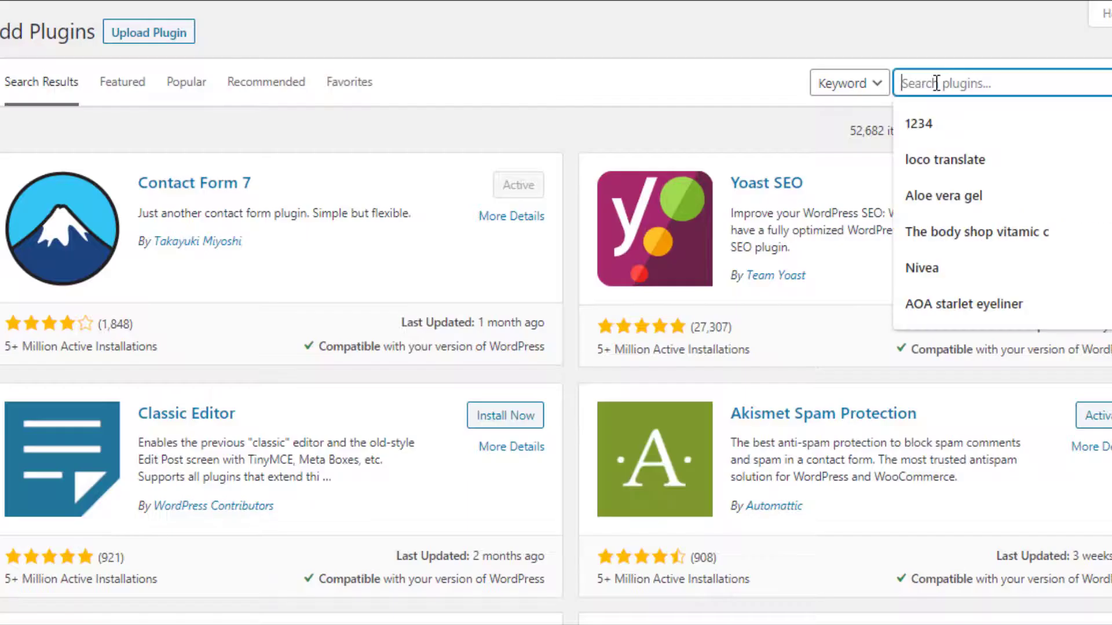
text(variation swatches for woocommerce)
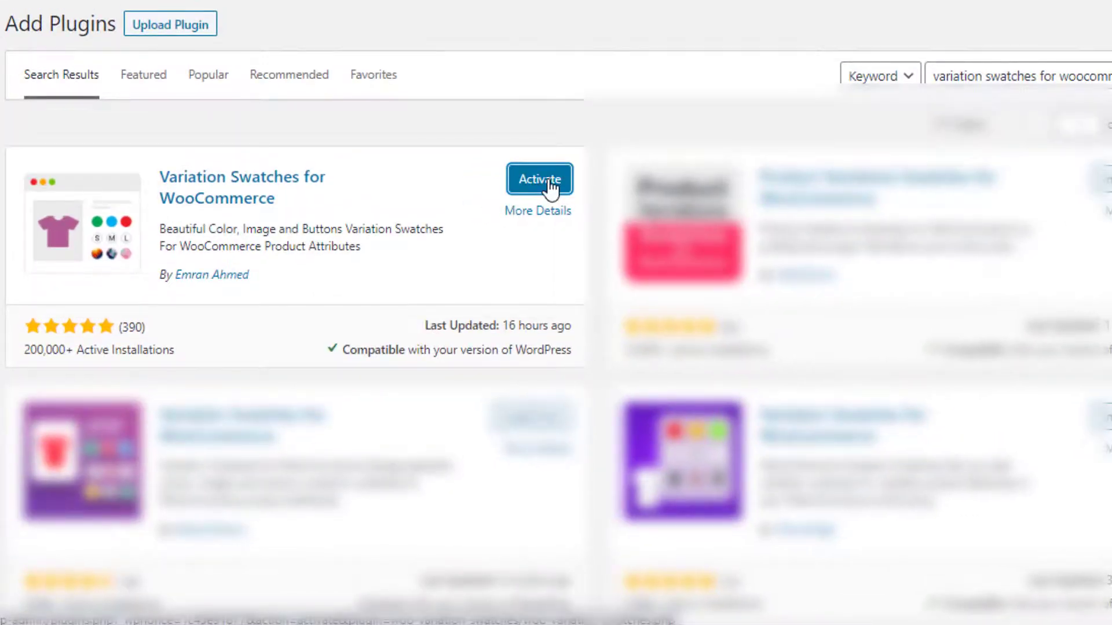
click(533, 181)
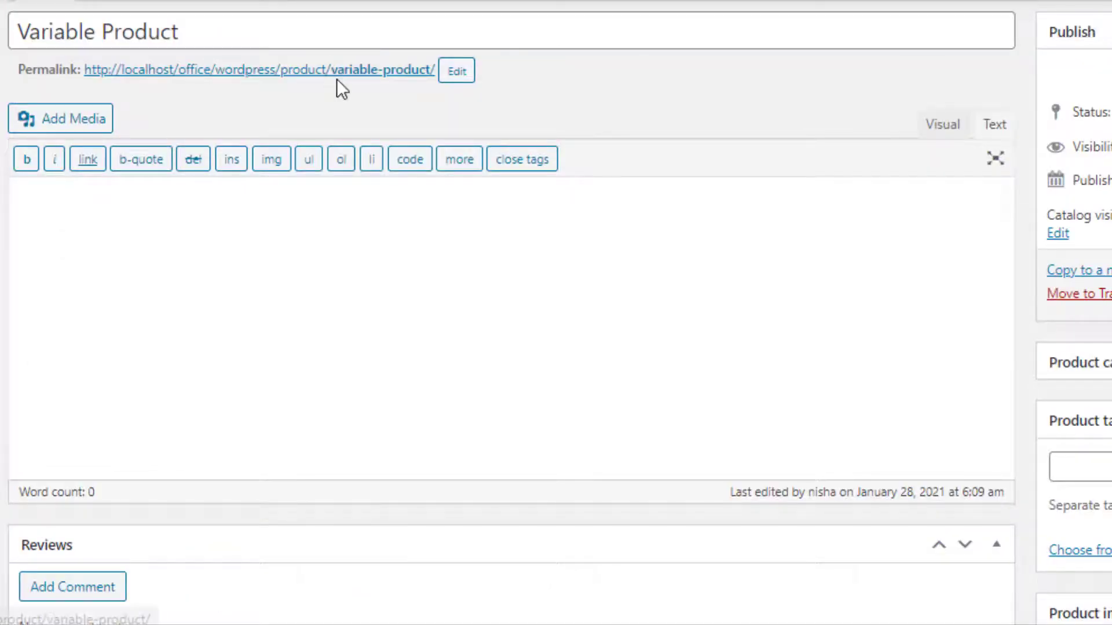
- View the Variable Product on the storefront to see its attributes as button swatches
click(336, 74)
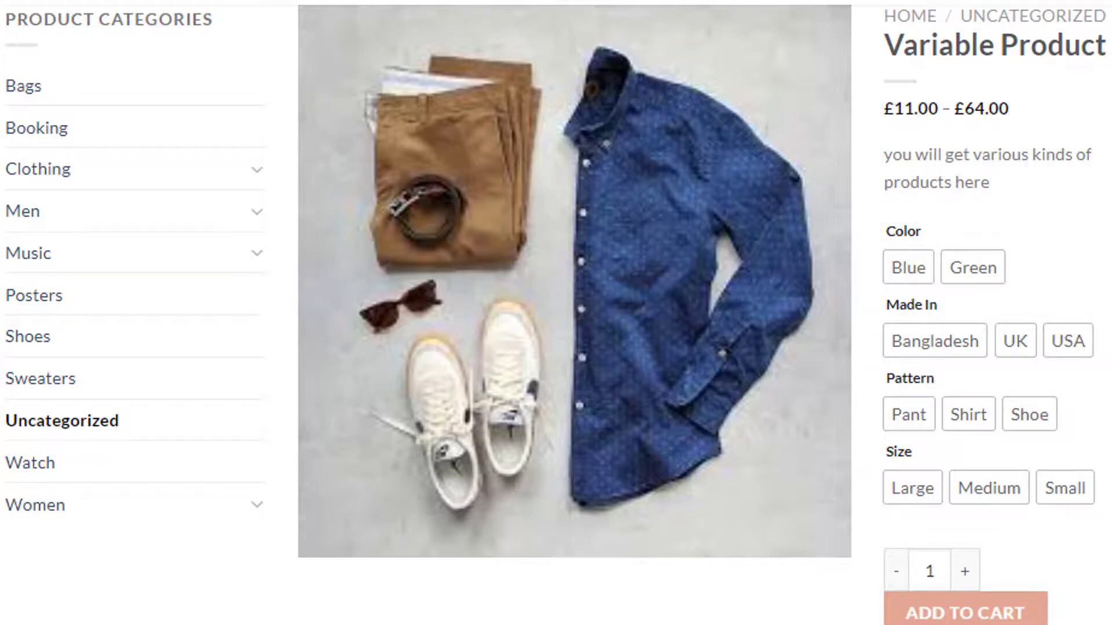
- On the product attributes page, set the Color attribute's type to Color swatches and save
mouse_move(67, 330)
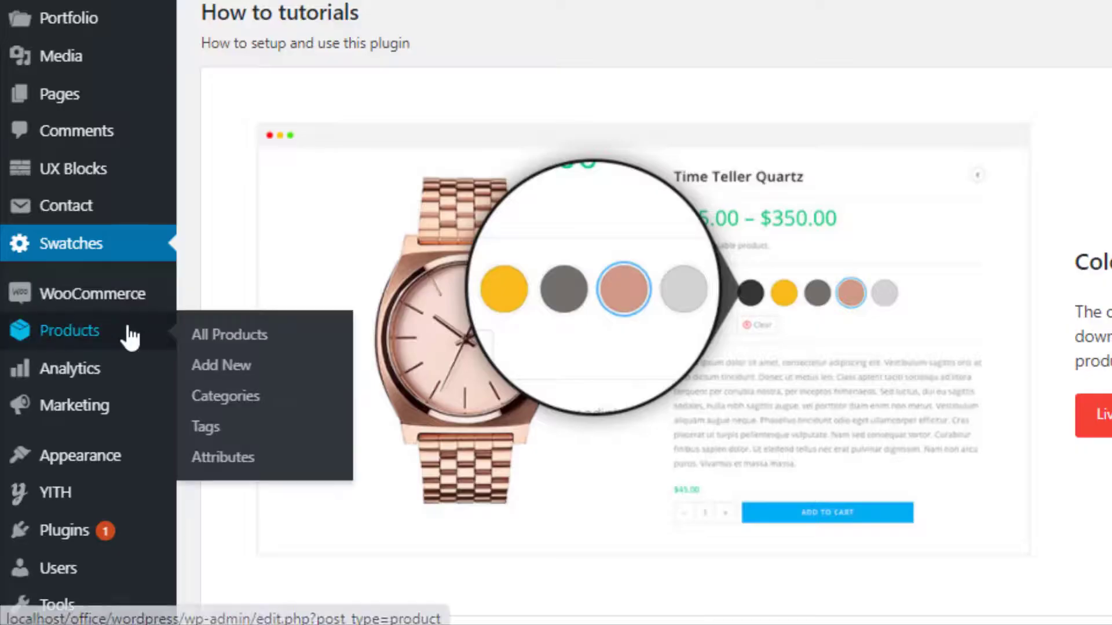
click(237, 459)
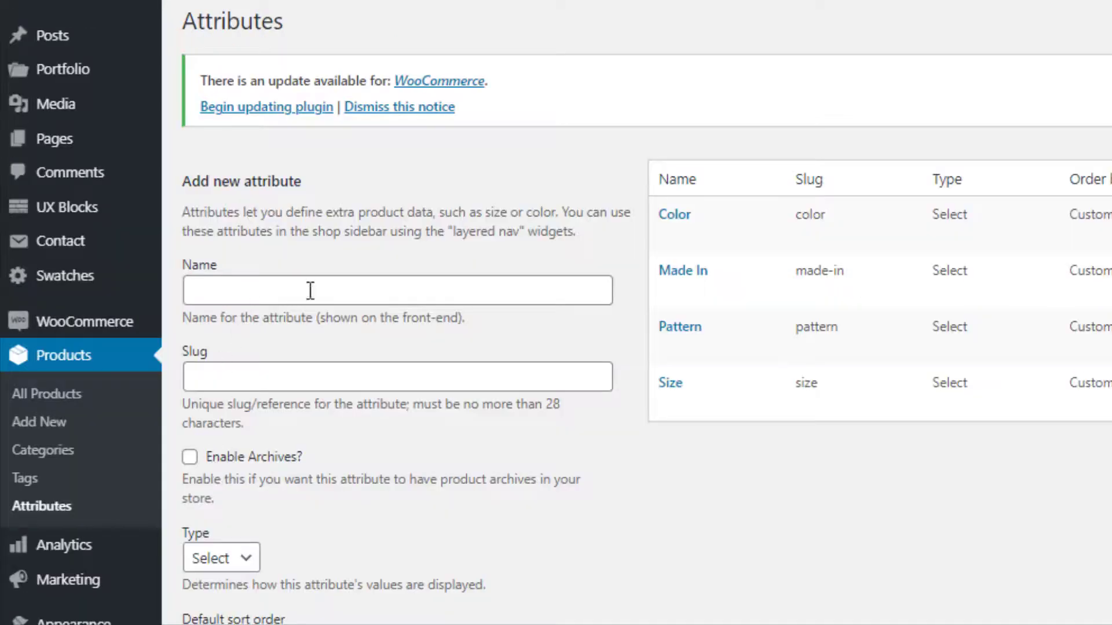
mouse_move(603, 241)
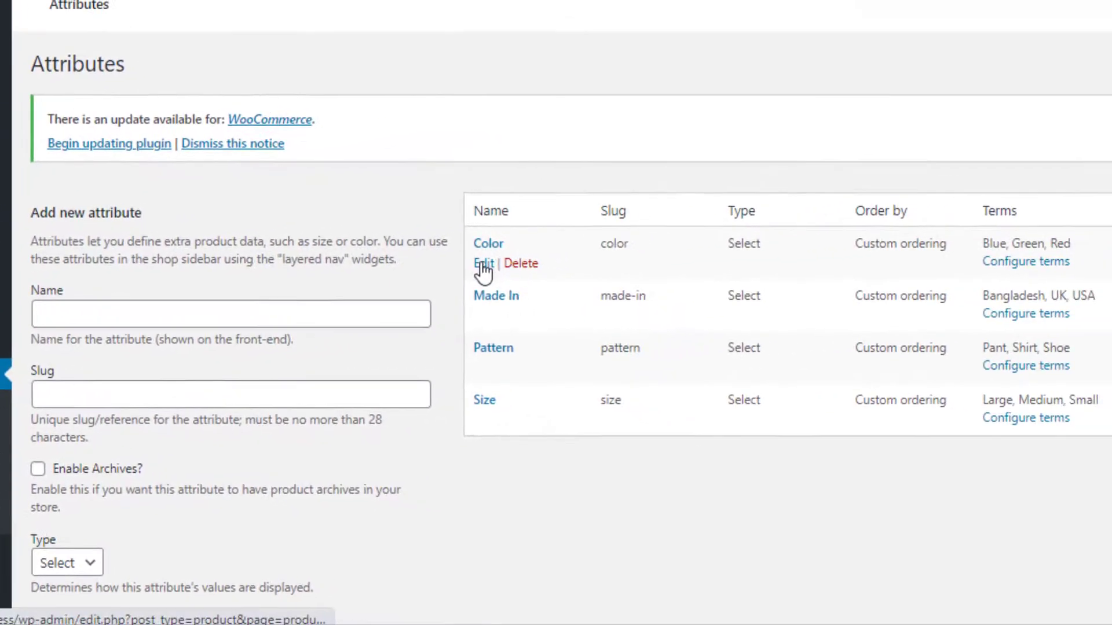
click(483, 265)
click(491, 427)
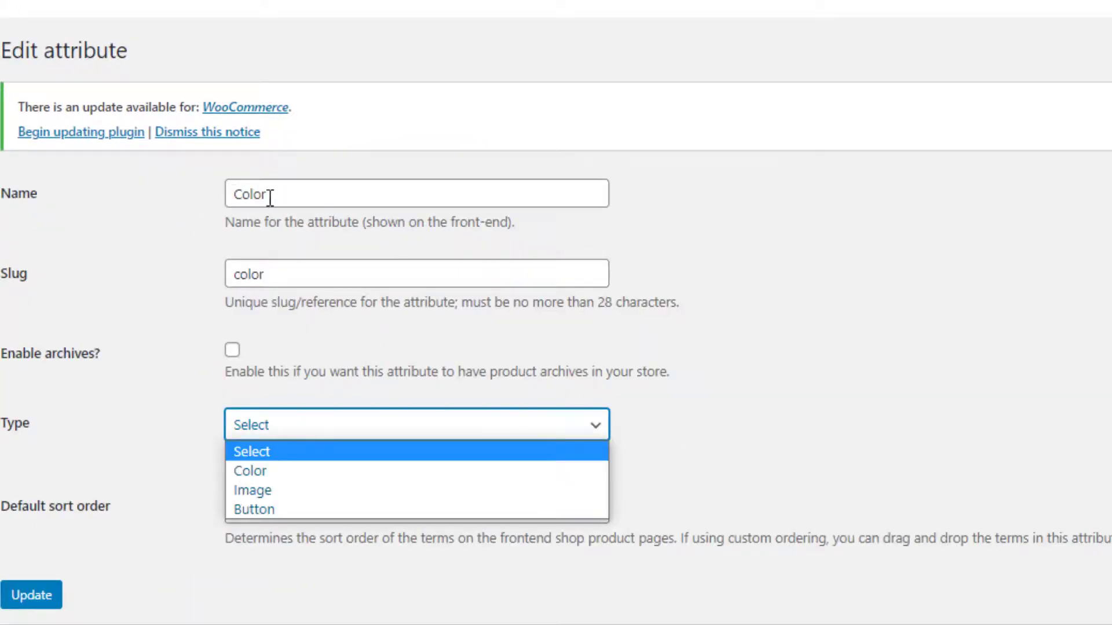
click(259, 468)
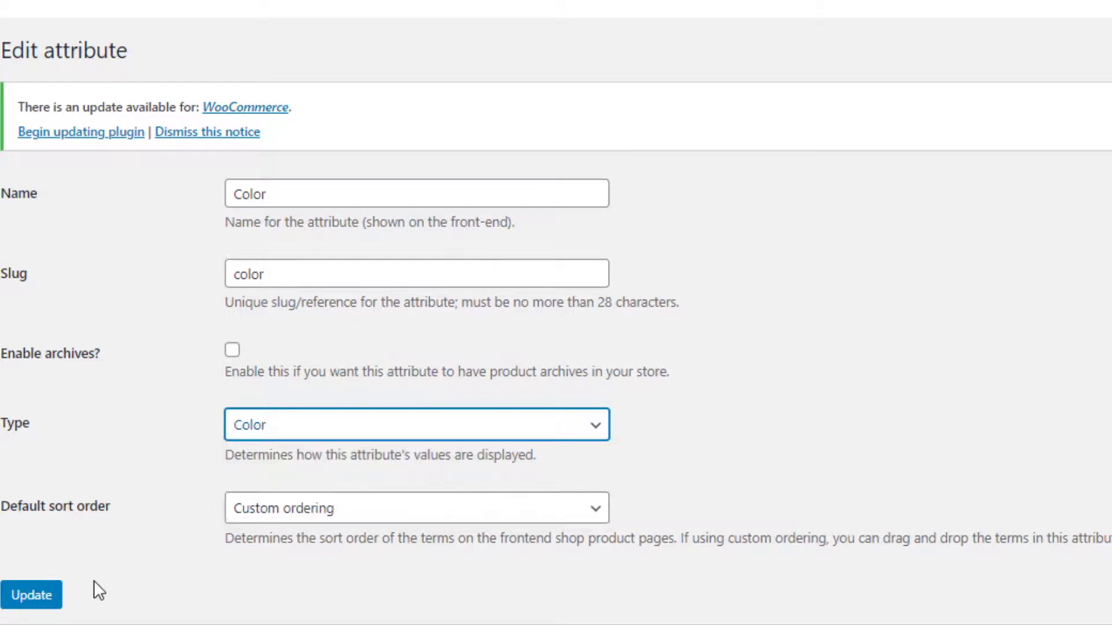
click(34, 597)
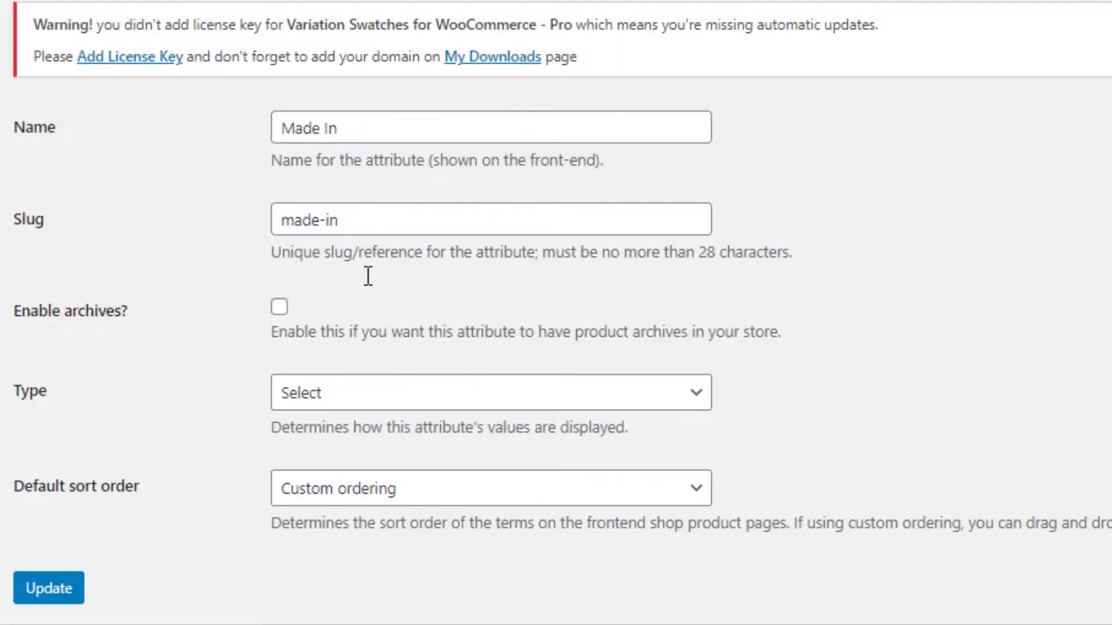
- Set the Made In type to Radio, Pattern to Image and Size to Button
click(682, 406)
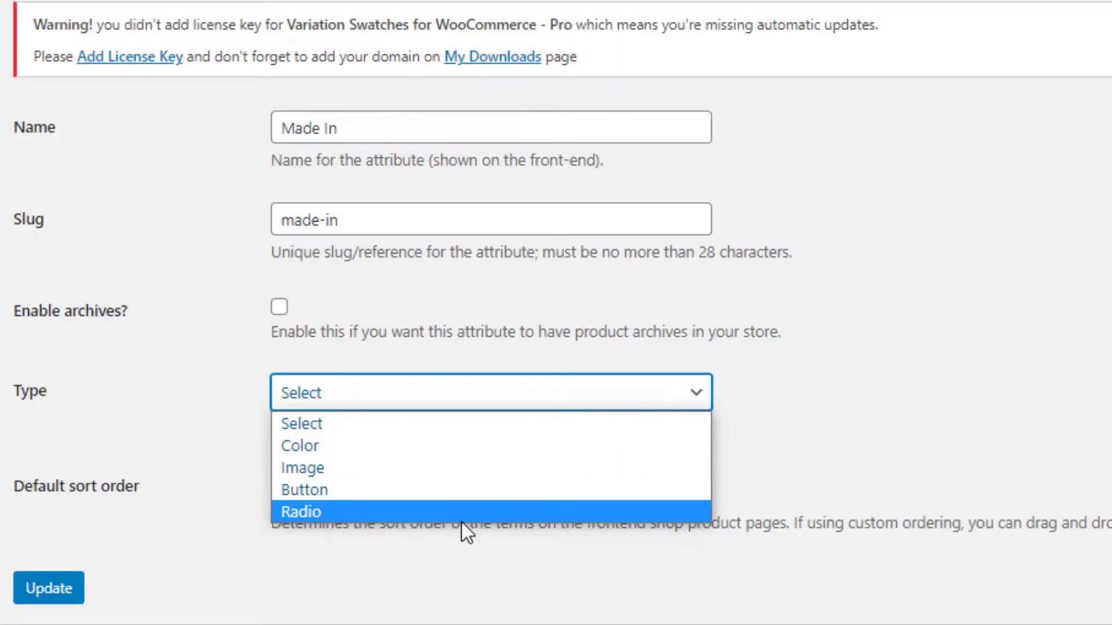
click(461, 517)
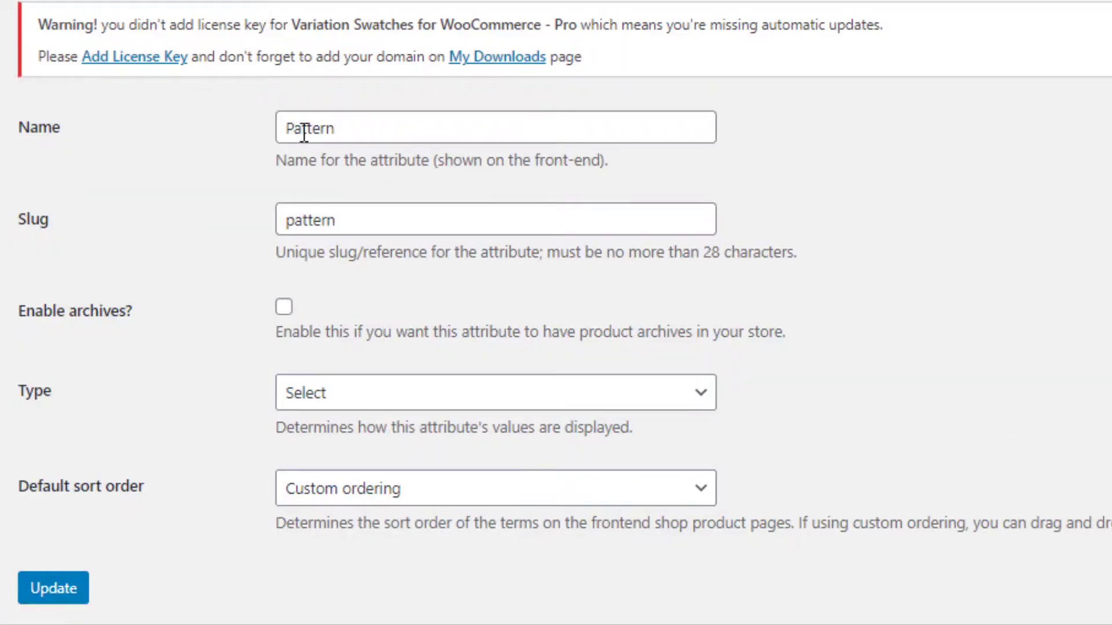
click(353, 394)
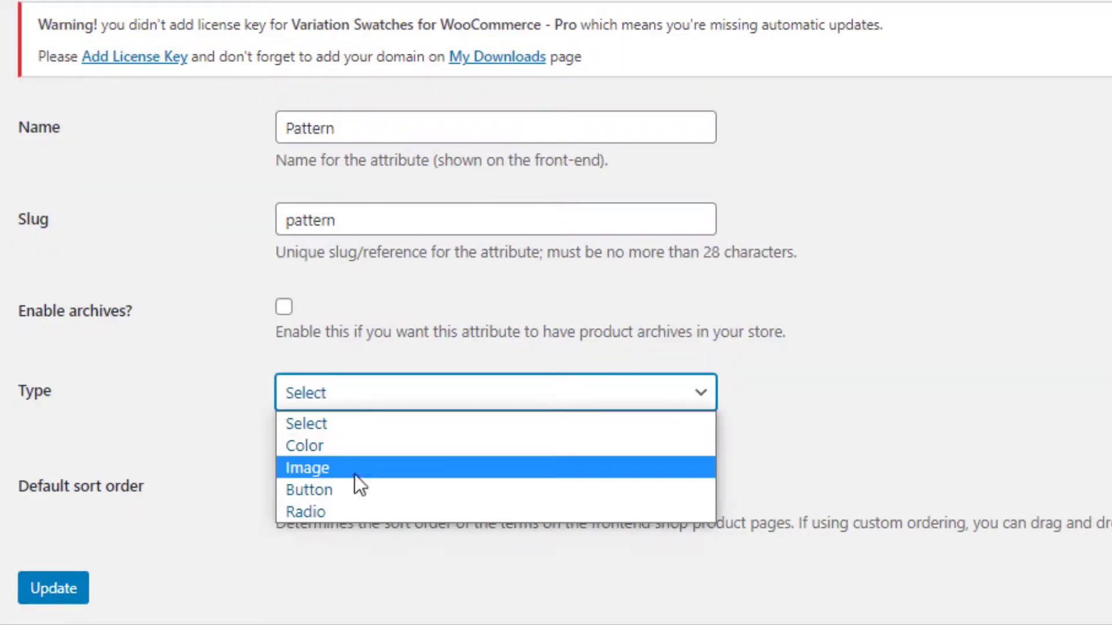
click(342, 473)
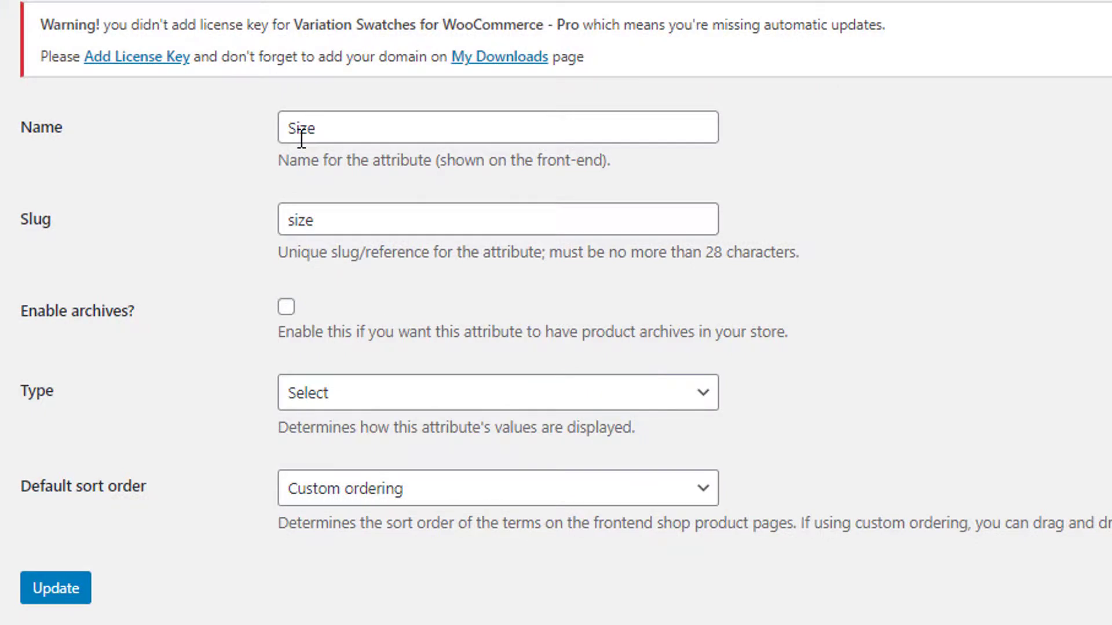
click(377, 406)
click(325, 487)
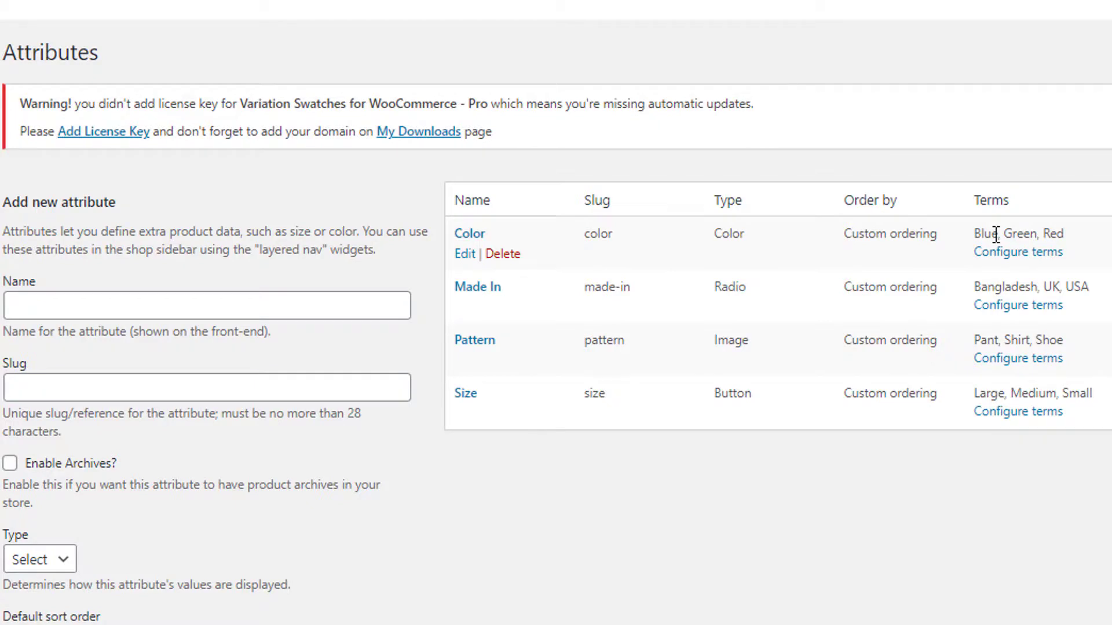
- In the Color terms, give the Blue term a blue swatch and save it
click(1028, 254)
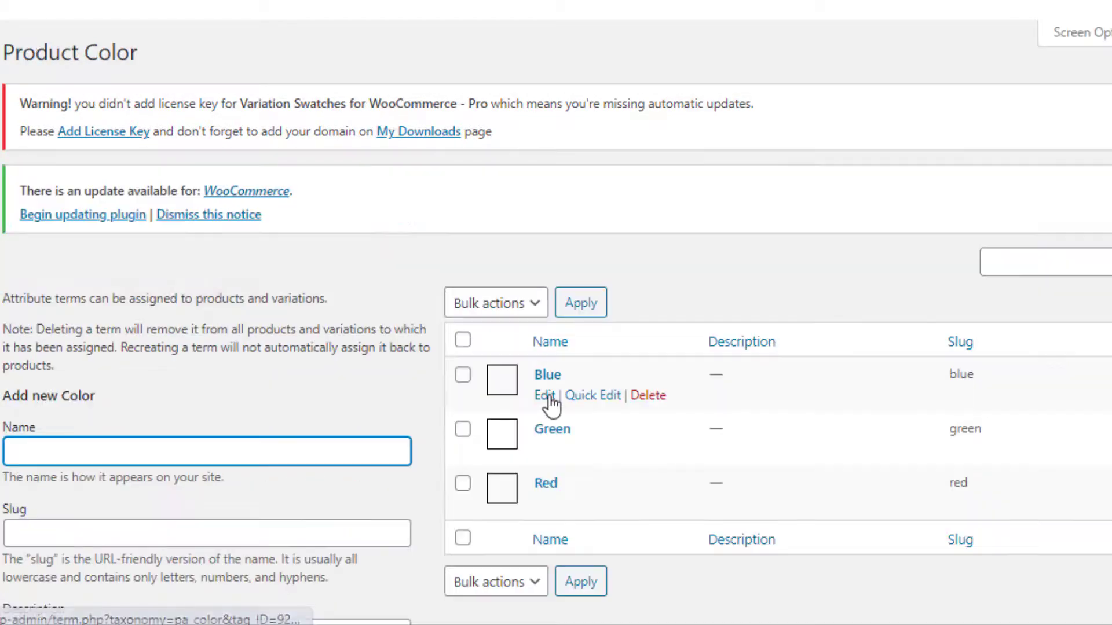
click(545, 398)
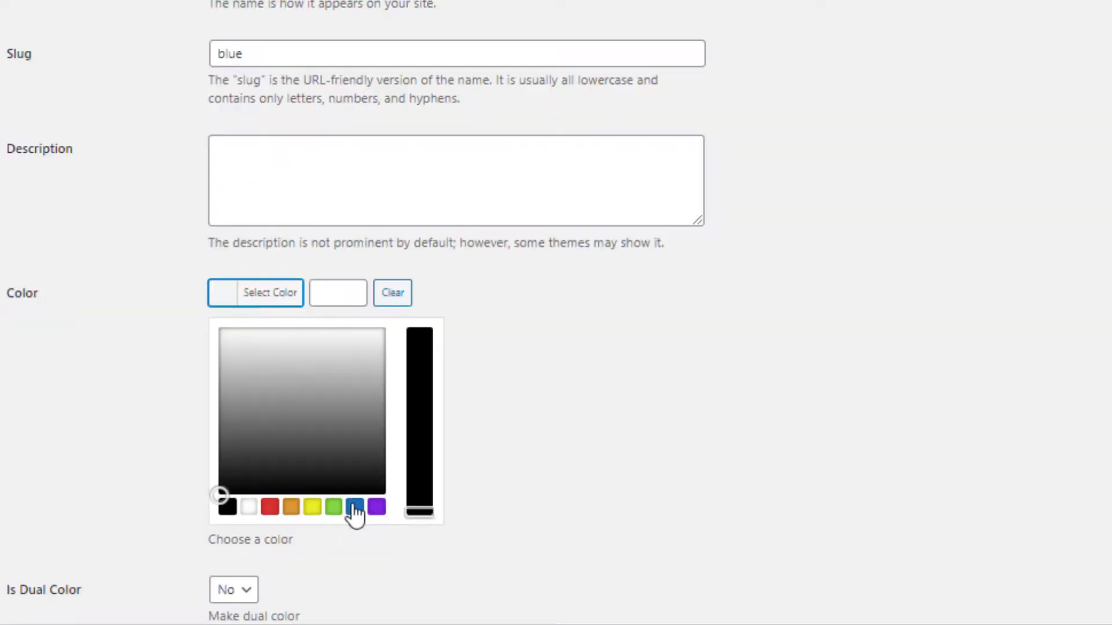
click(355, 507)
scroll(289, 555, down, 3)
scroll(289, 554, down, 2)
click(50, 555)
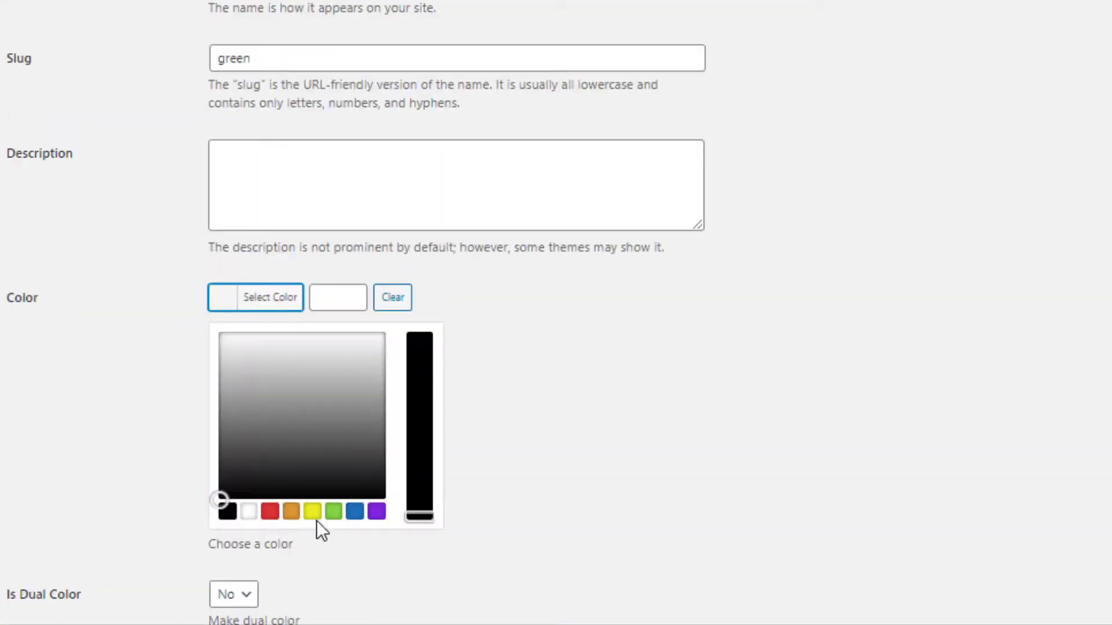
- Give the Green term a green swatch and the Red term a red swatch
click(333, 511)
click(40, 608)
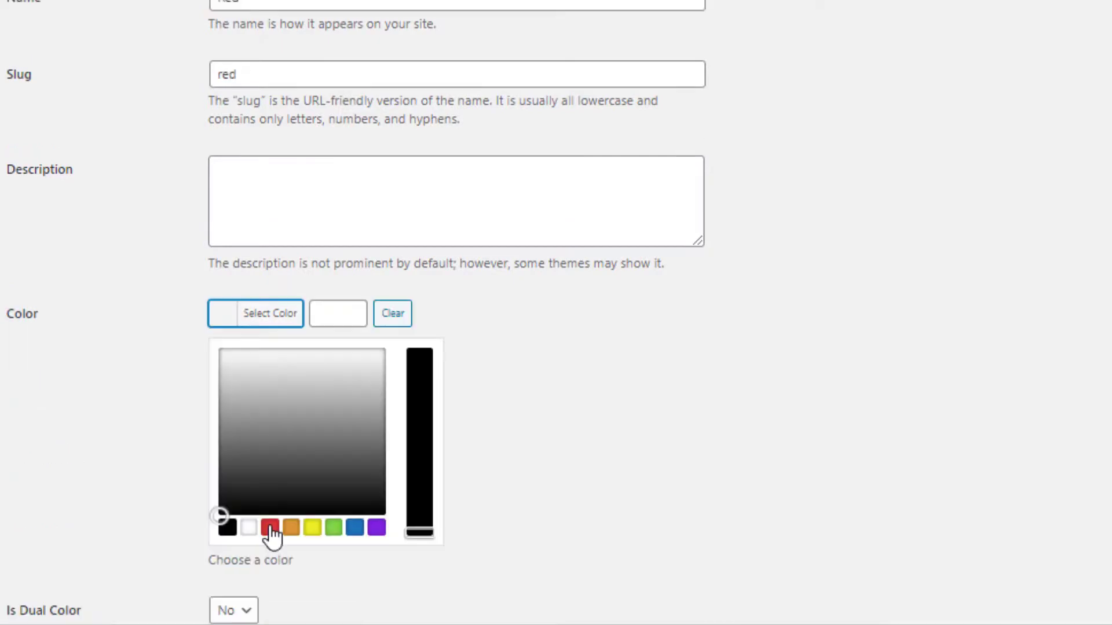
click(269, 524)
scroll(497, 528, down, 2)
scroll(492, 518, down, 2)
click(50, 596)
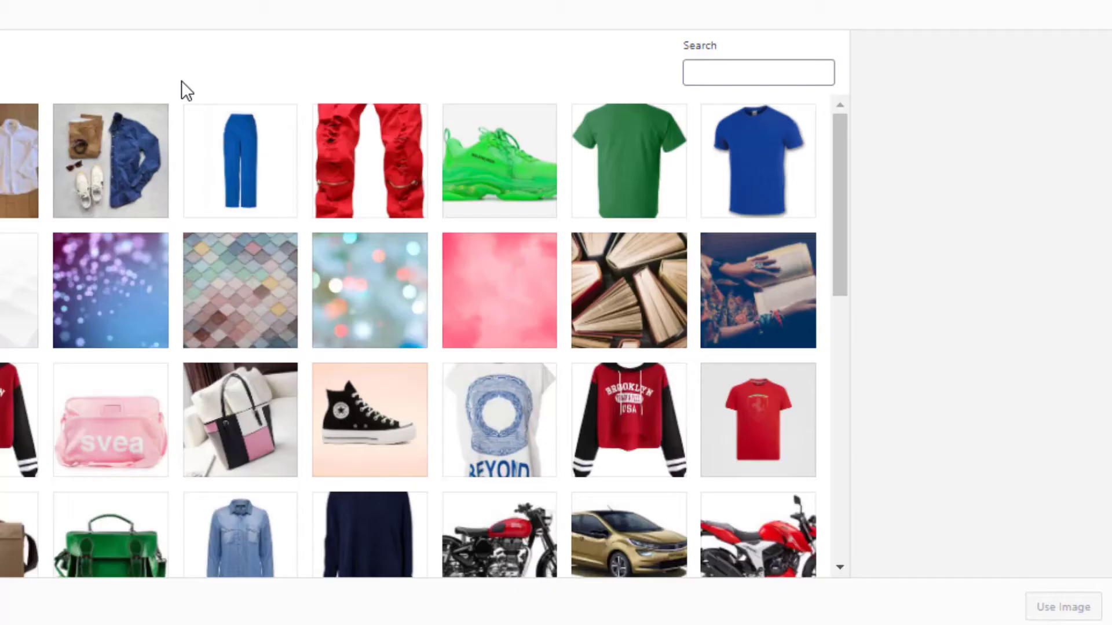
- Assign the blue pants picture to the Pant term and the green shirt to Shirt
click(277, 186)
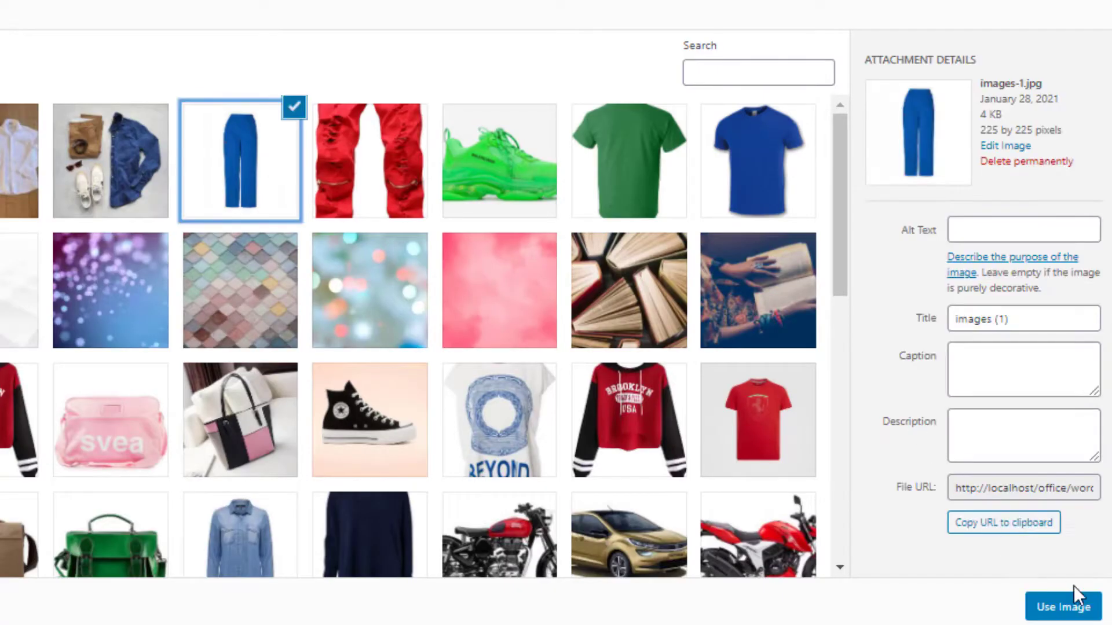
click(1071, 602)
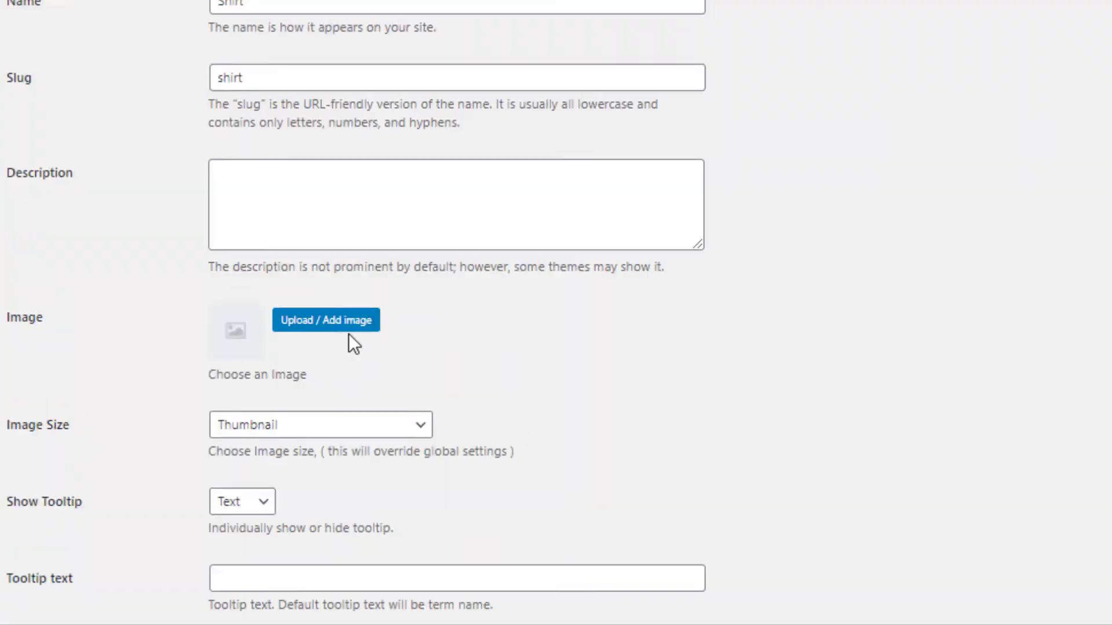
click(340, 331)
click(347, 151)
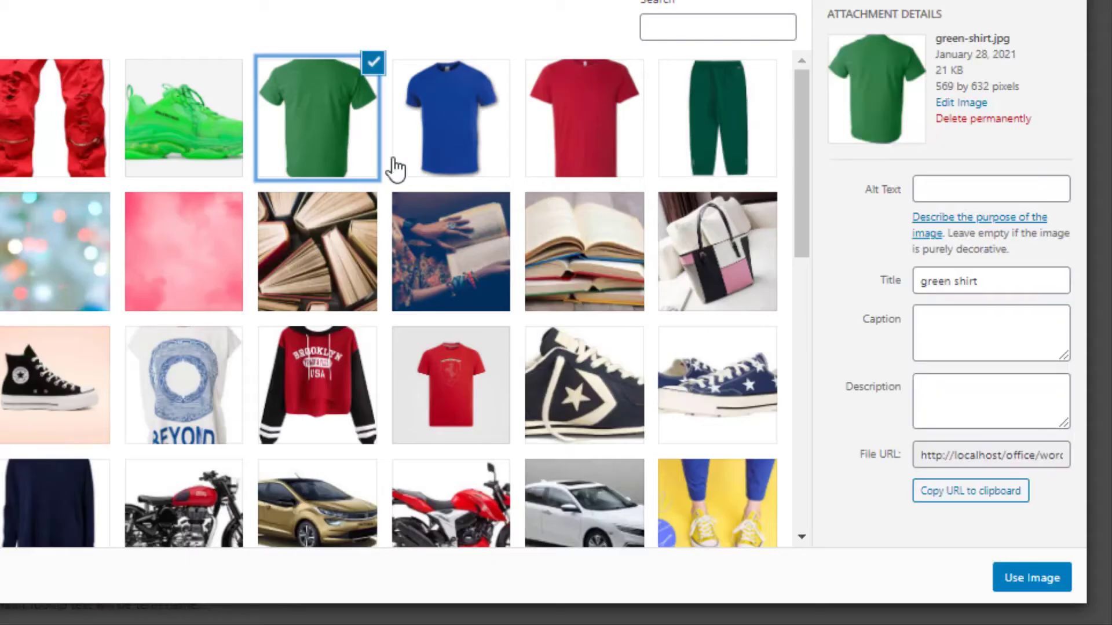
click(1011, 576)
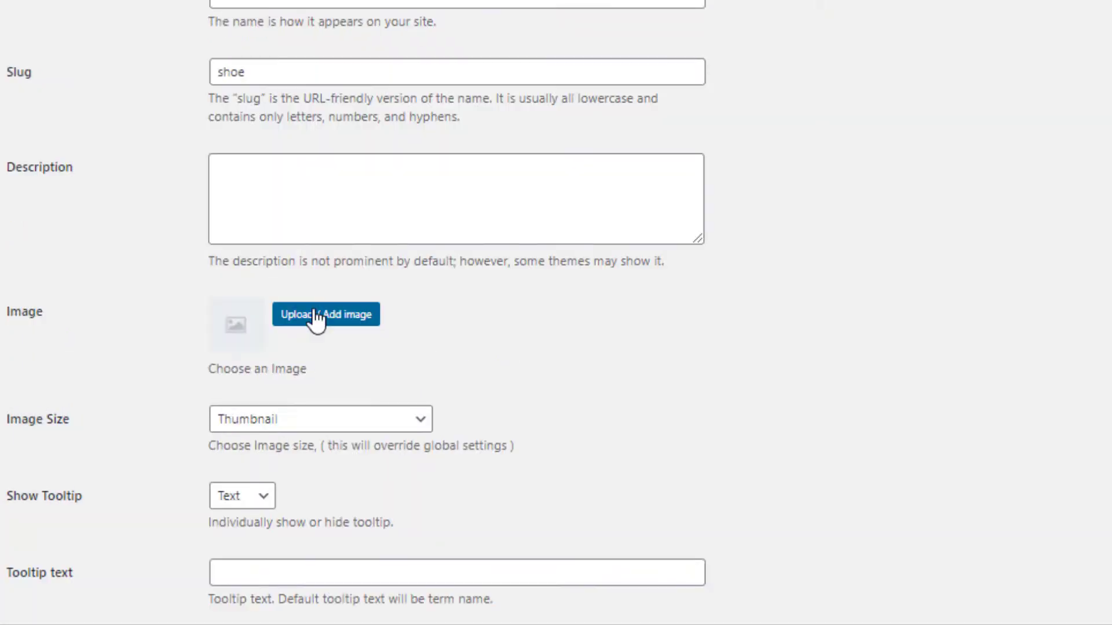
- Assign the green shoe picture to the Shoe term and save it
click(315, 315)
click(199, 99)
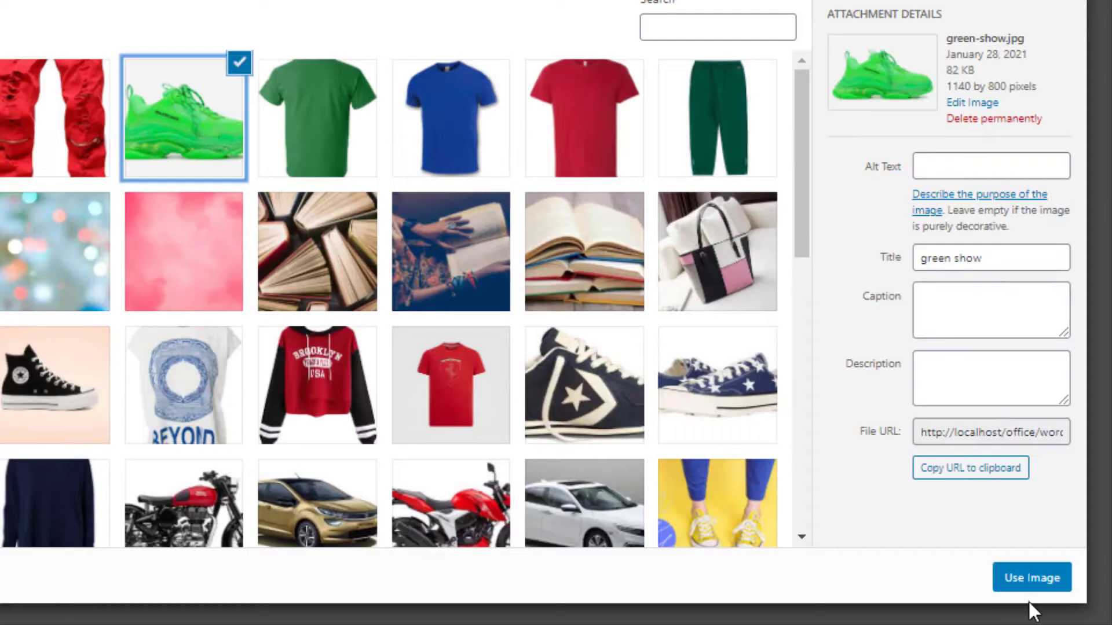
click(1027, 576)
click(35, 612)
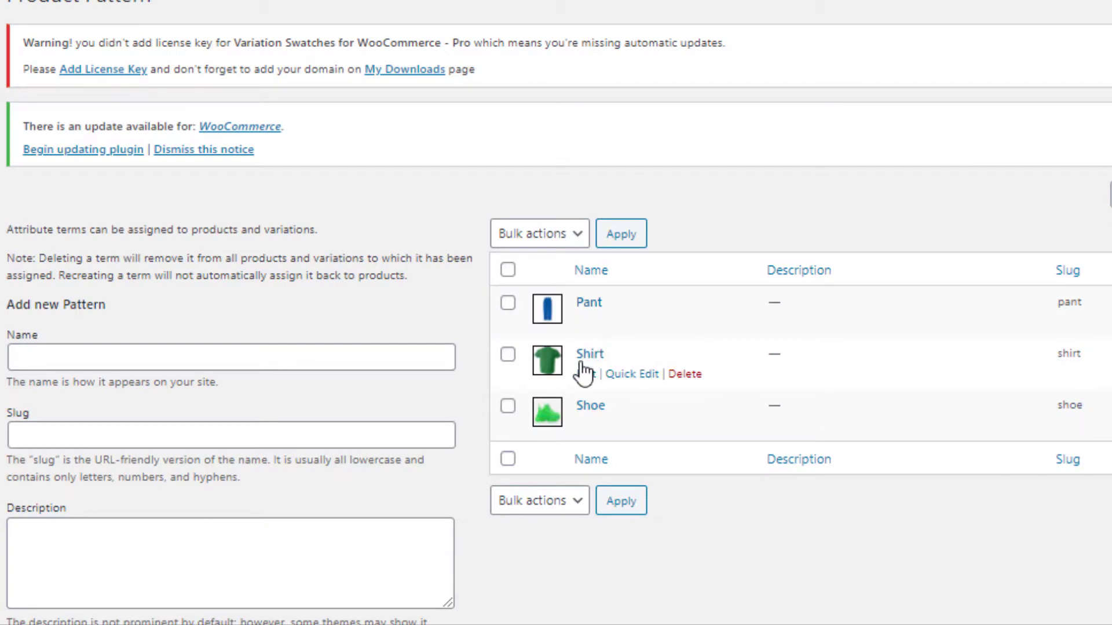